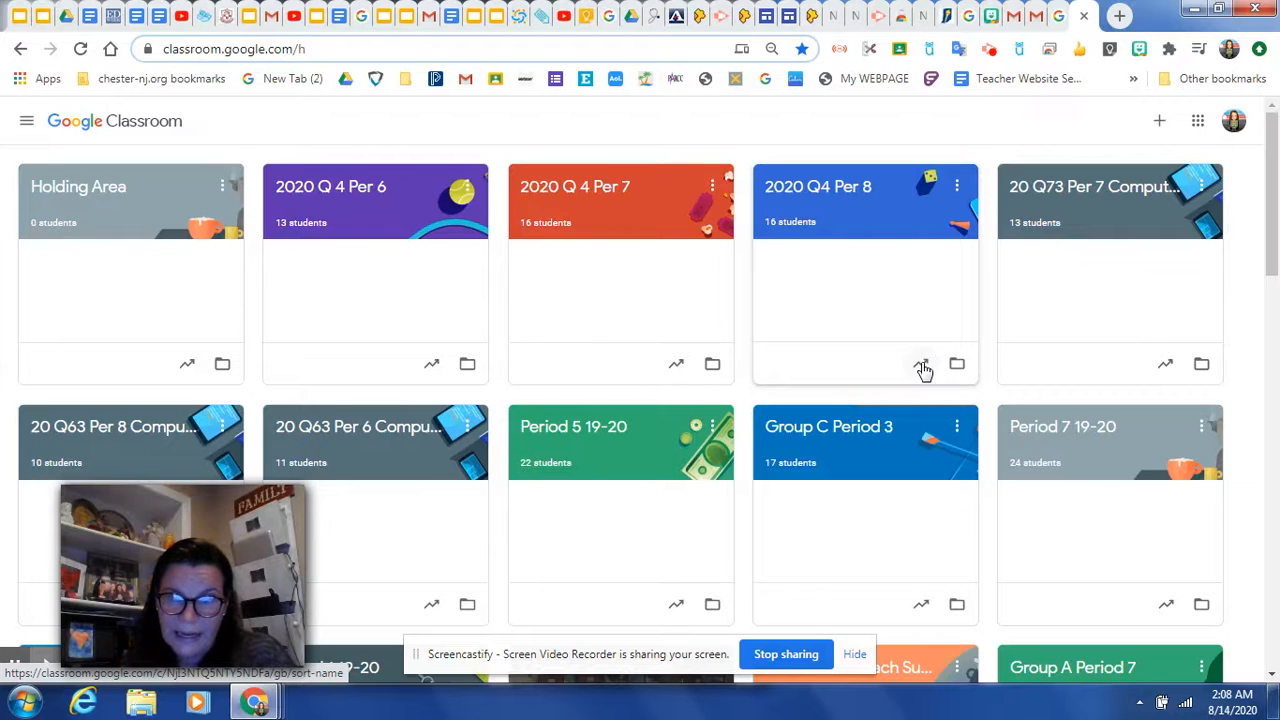
- View the 2020 Q4 Per 8 gradebook directly from its class card and return to the class list
left_click(921, 366)
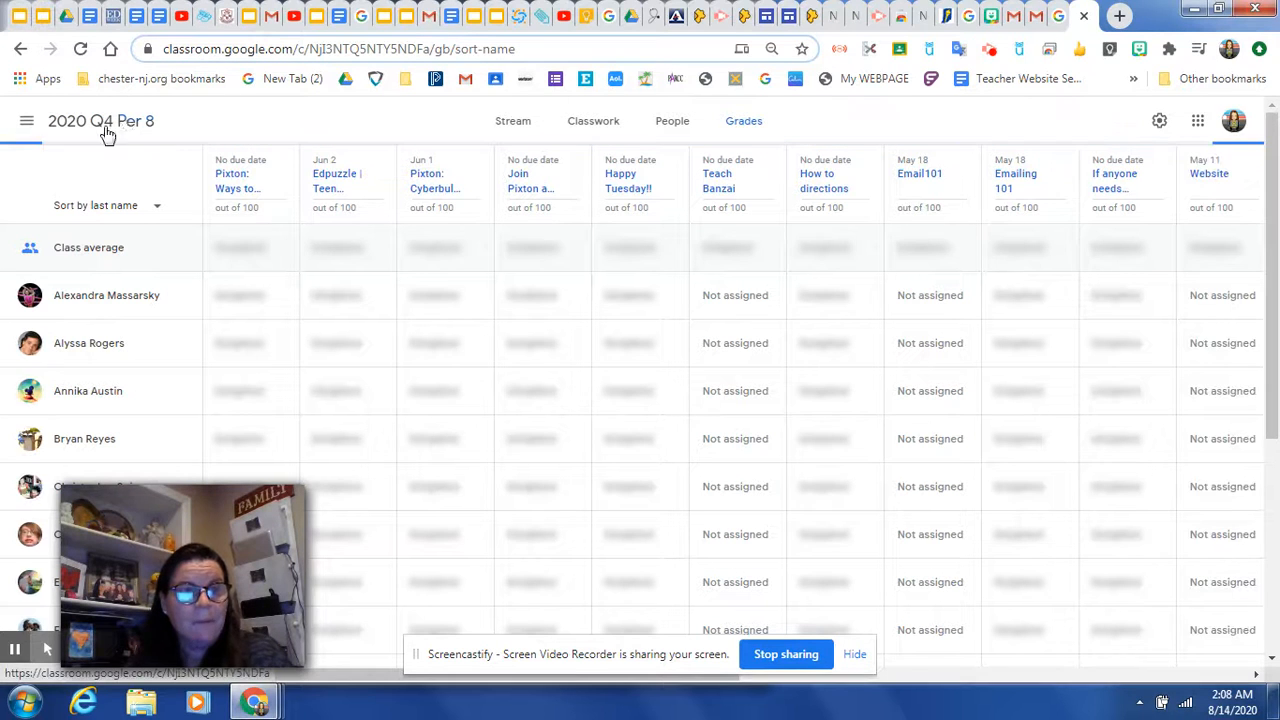
left_click(38, 121)
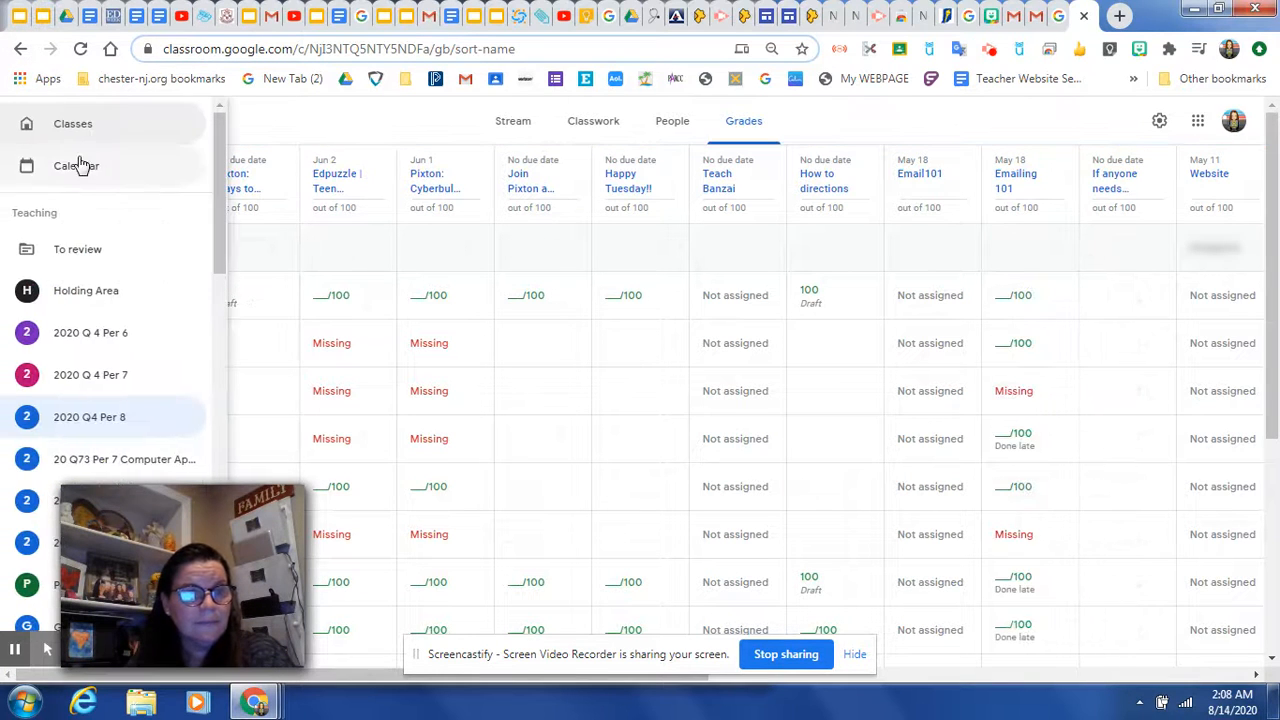
left_click(80, 128)
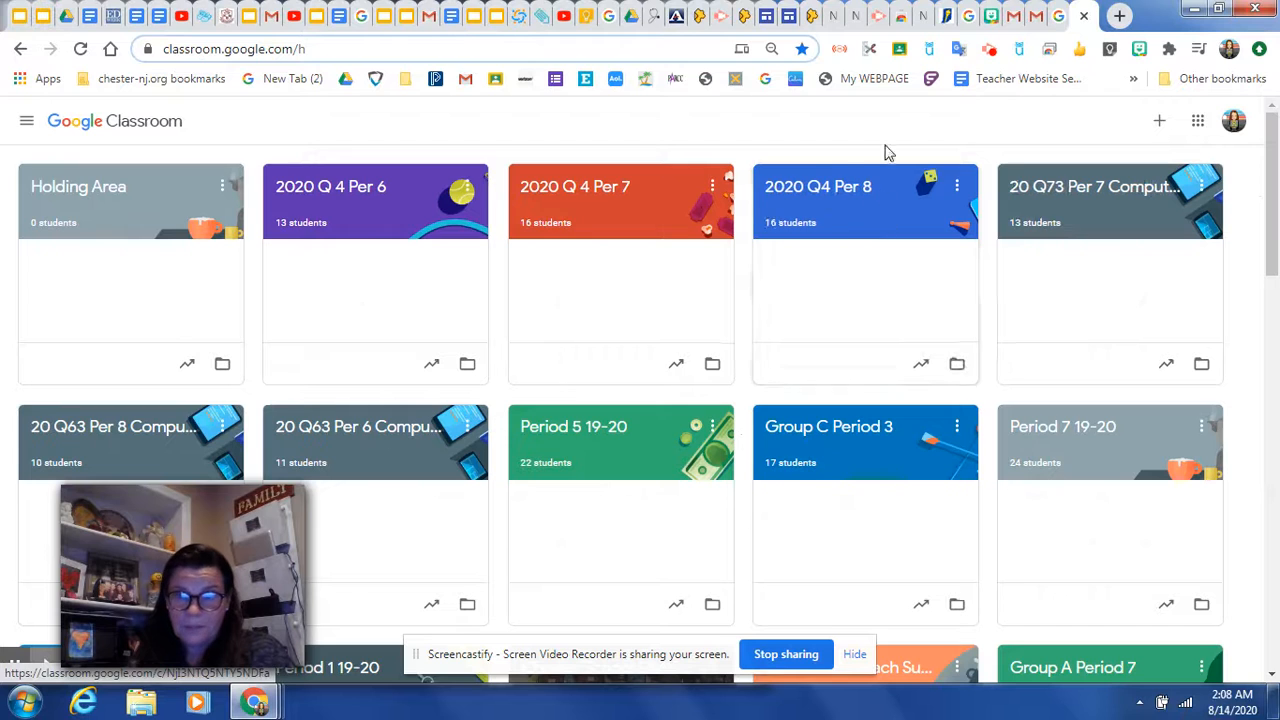
- Open the 2020 Q4 Per 8 class and show its Grades page
left_click(812, 177)
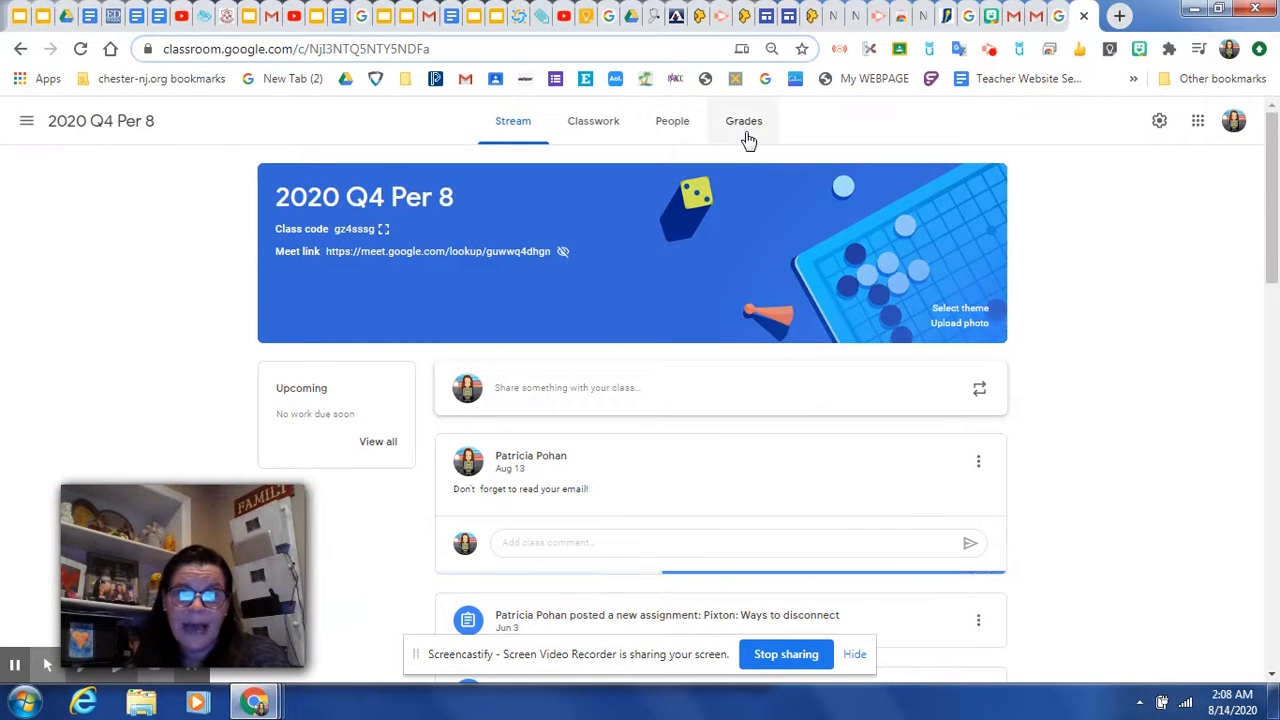
left_click(748, 124)
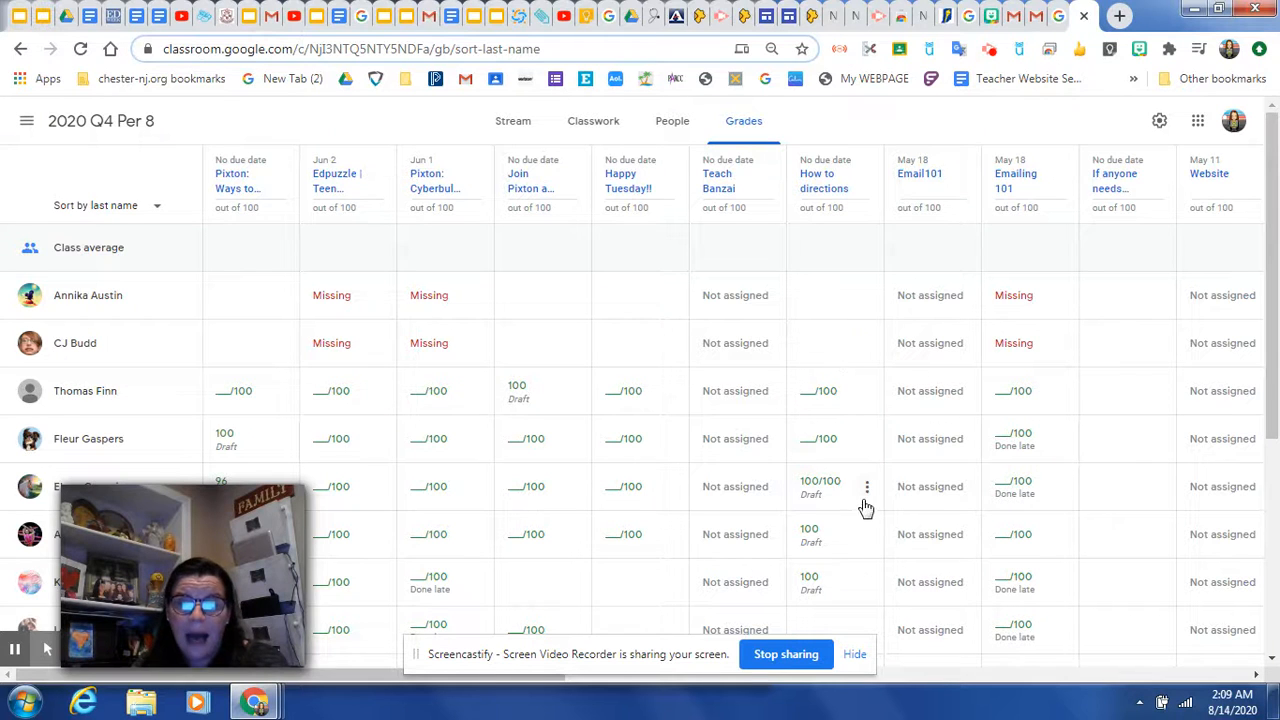
- View the How to directions submission of the student with the 96 draft in the first Pixton assignment and examine its rubric scores
scroll(860, 493, "down", 1)
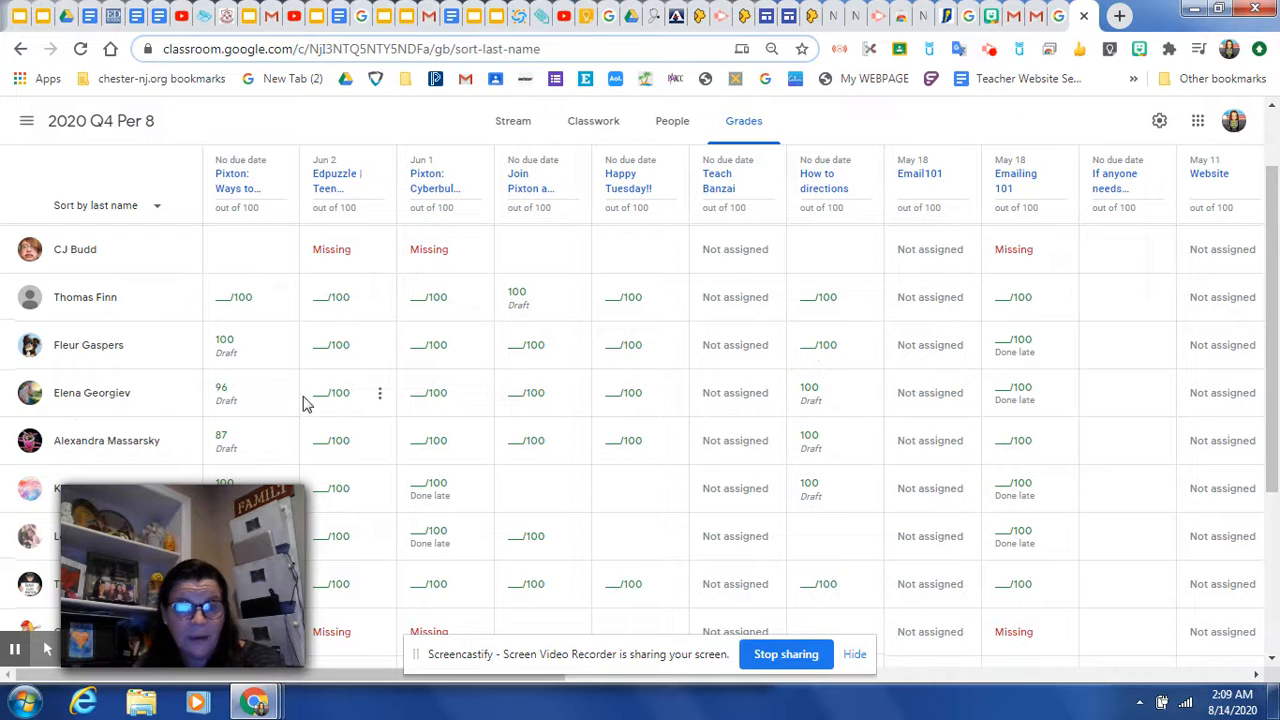
left_click(815, 390)
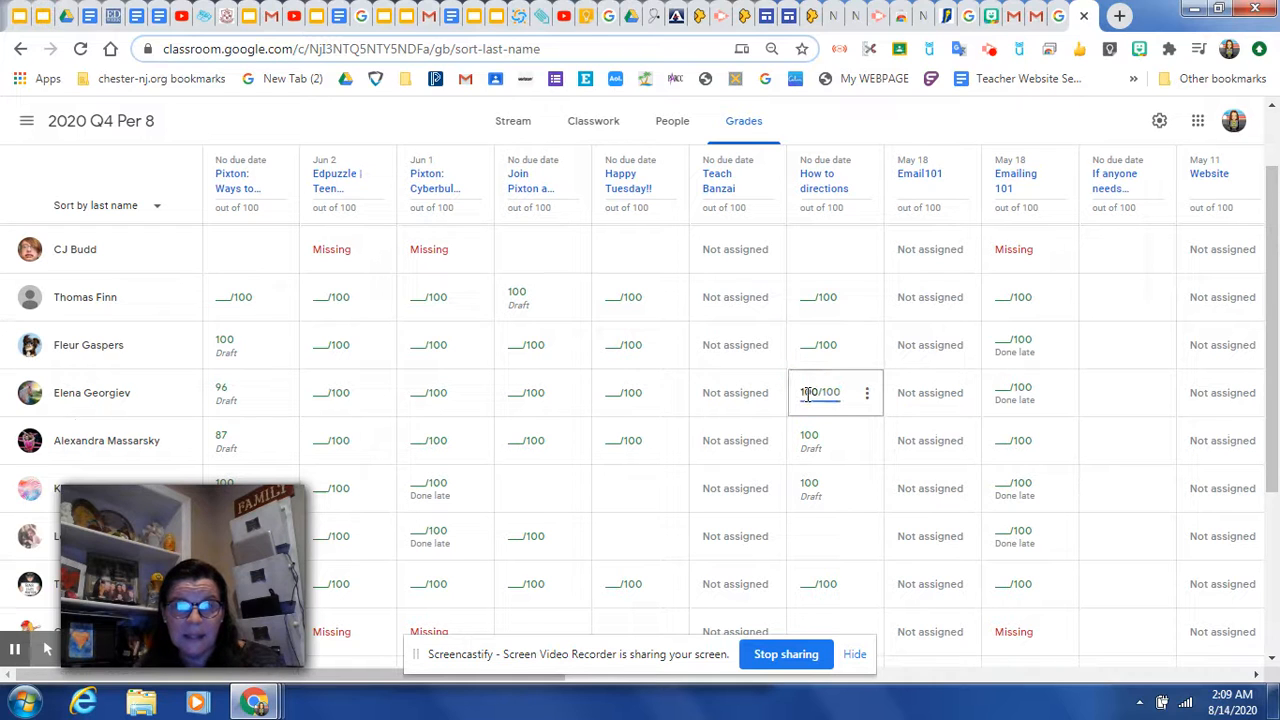
left_click(866, 393)
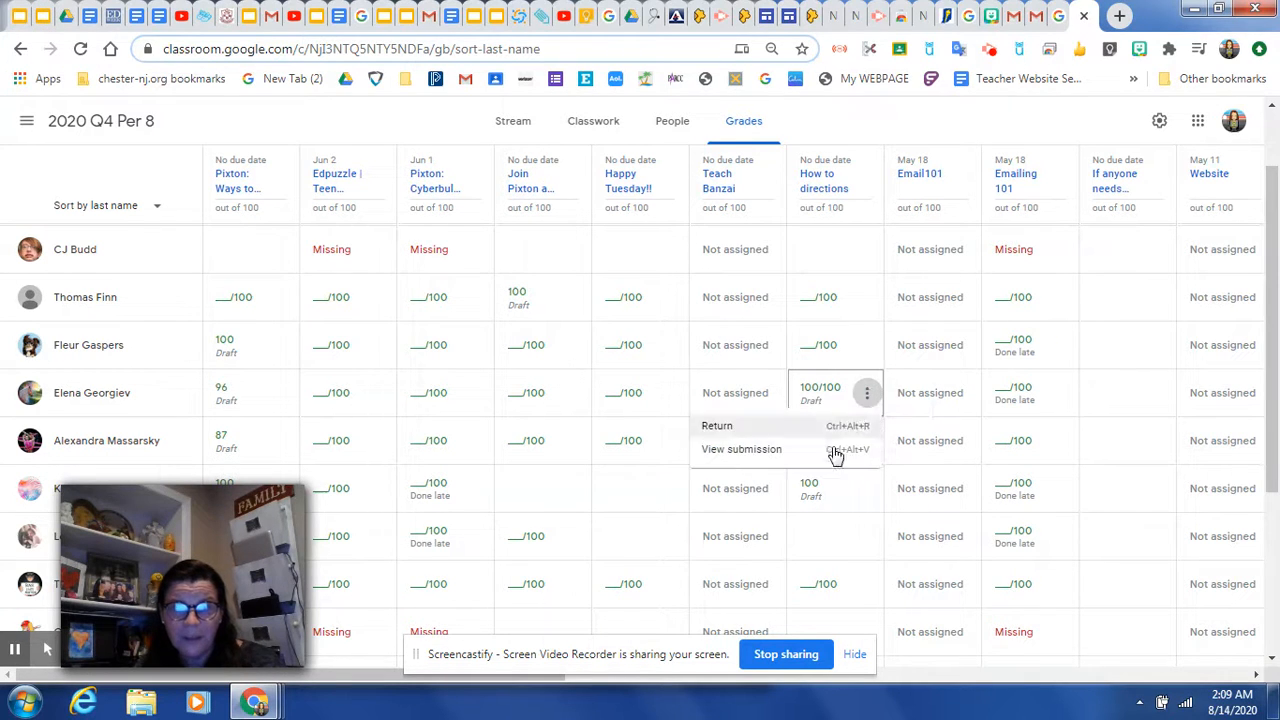
left_click(724, 449)
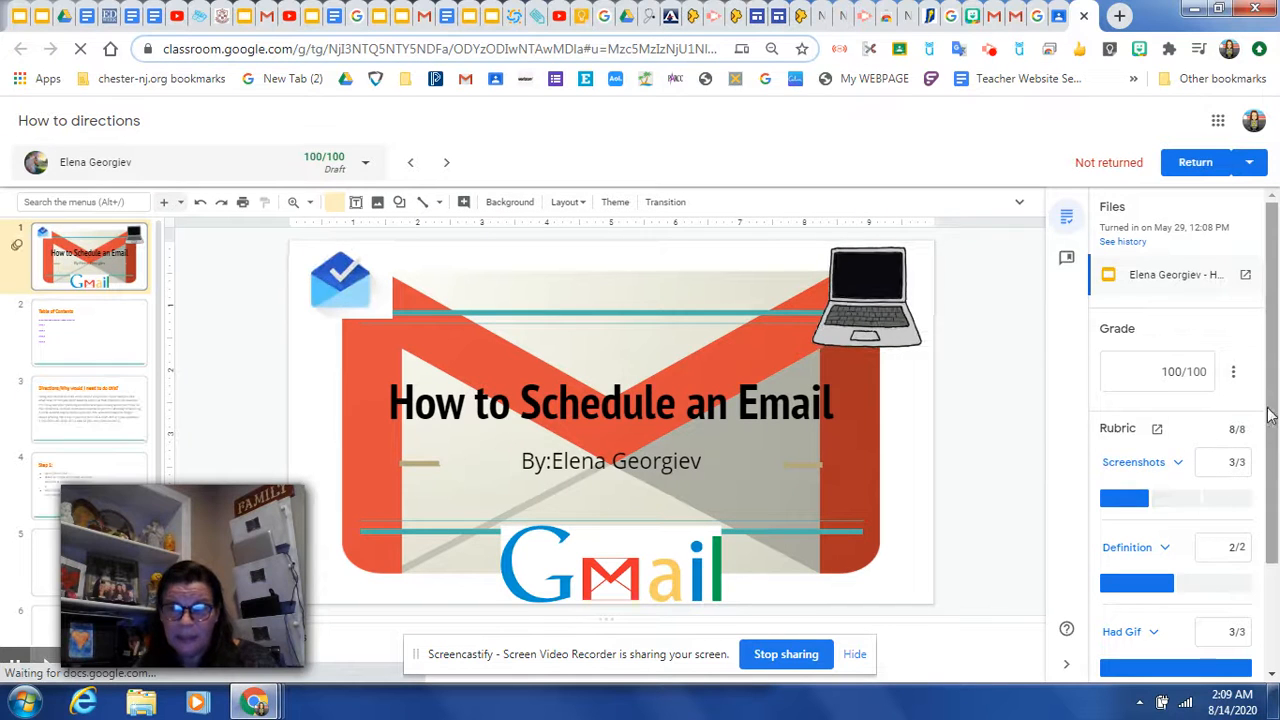
scroll(1270, 480, "down", 2)
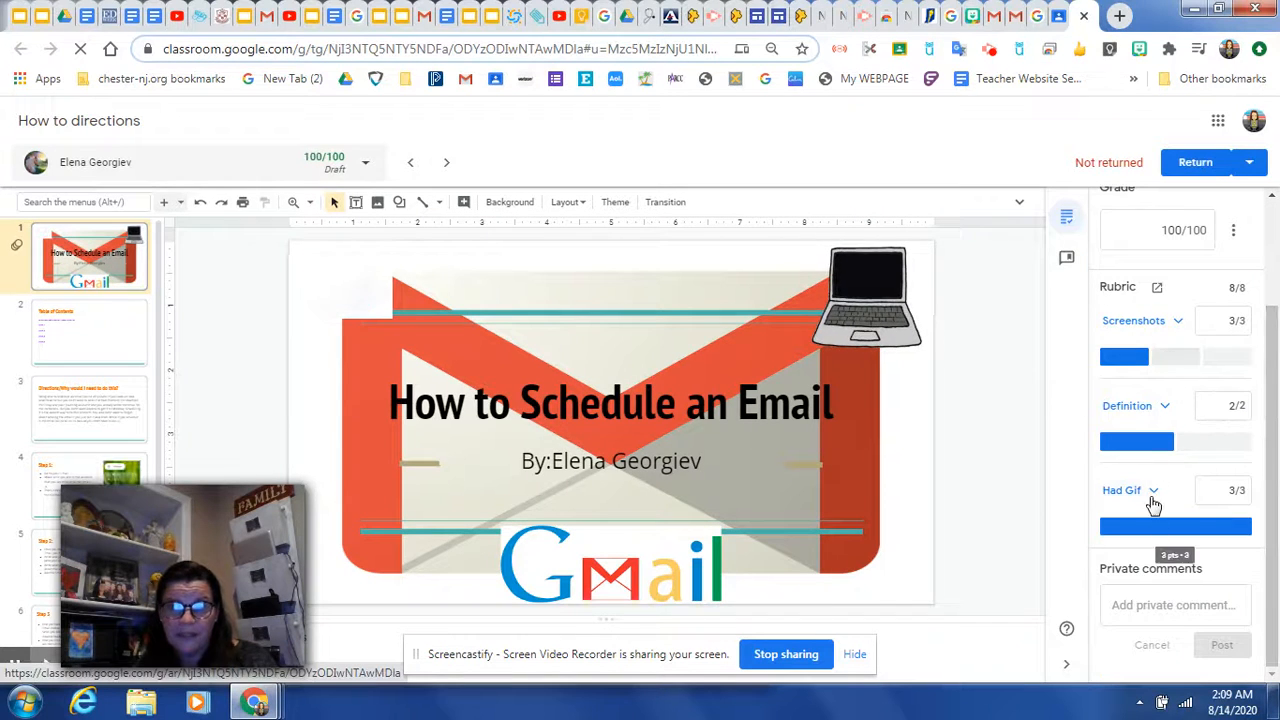
- Advance to the ungraded How to directions submission marked Assigned and score its rubric 3 for Screenshots, 1 for Definition and 3 for Had Gif
left_click(445, 163)
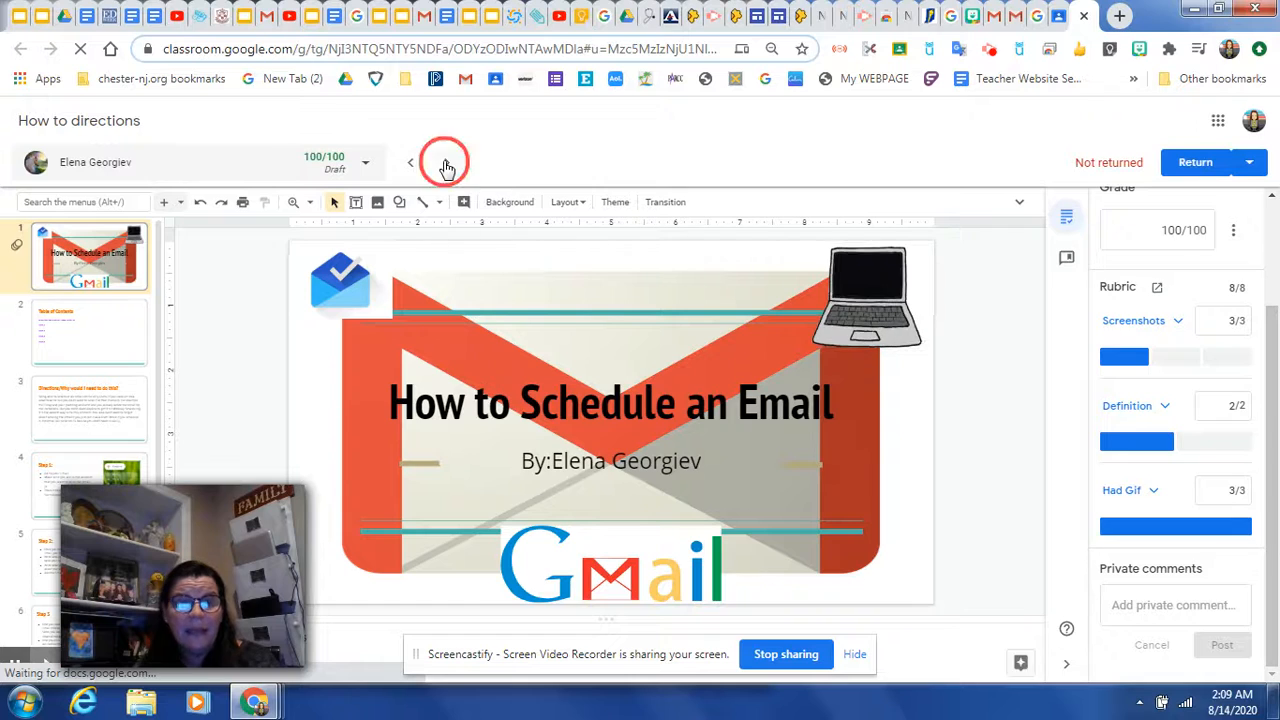
left_click(446, 165)
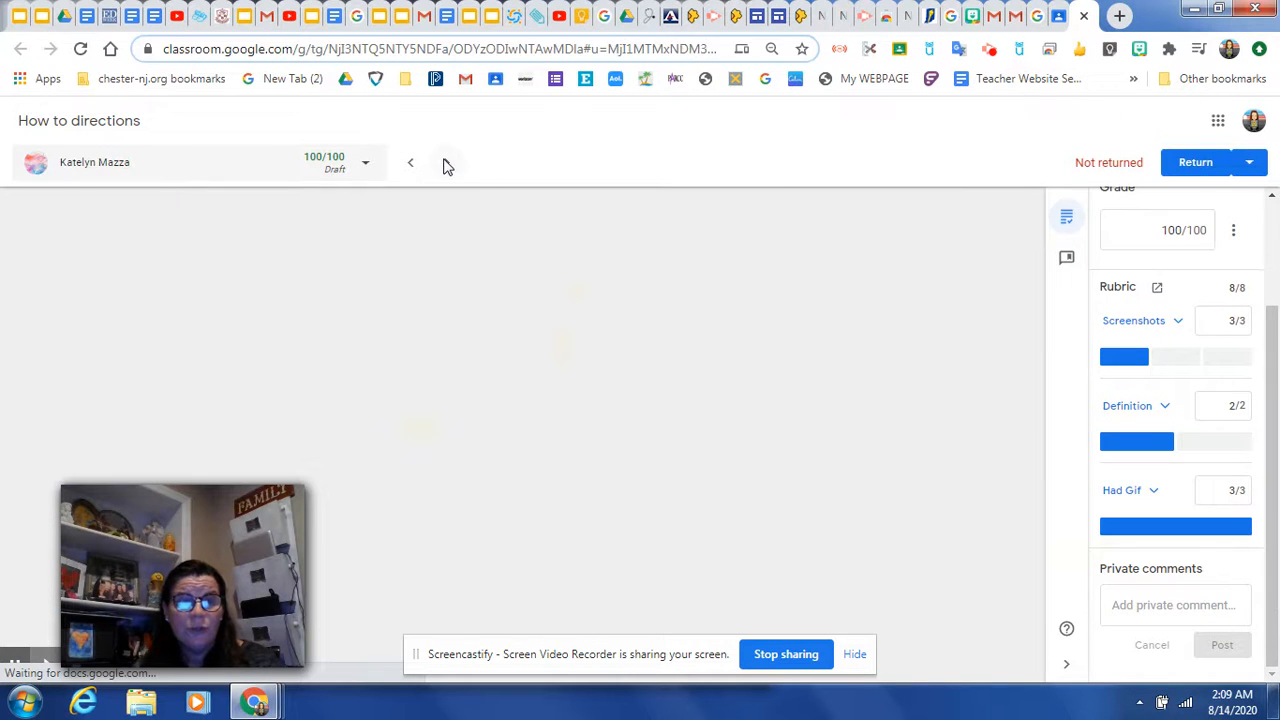
left_click(448, 163)
left_click(1126, 357)
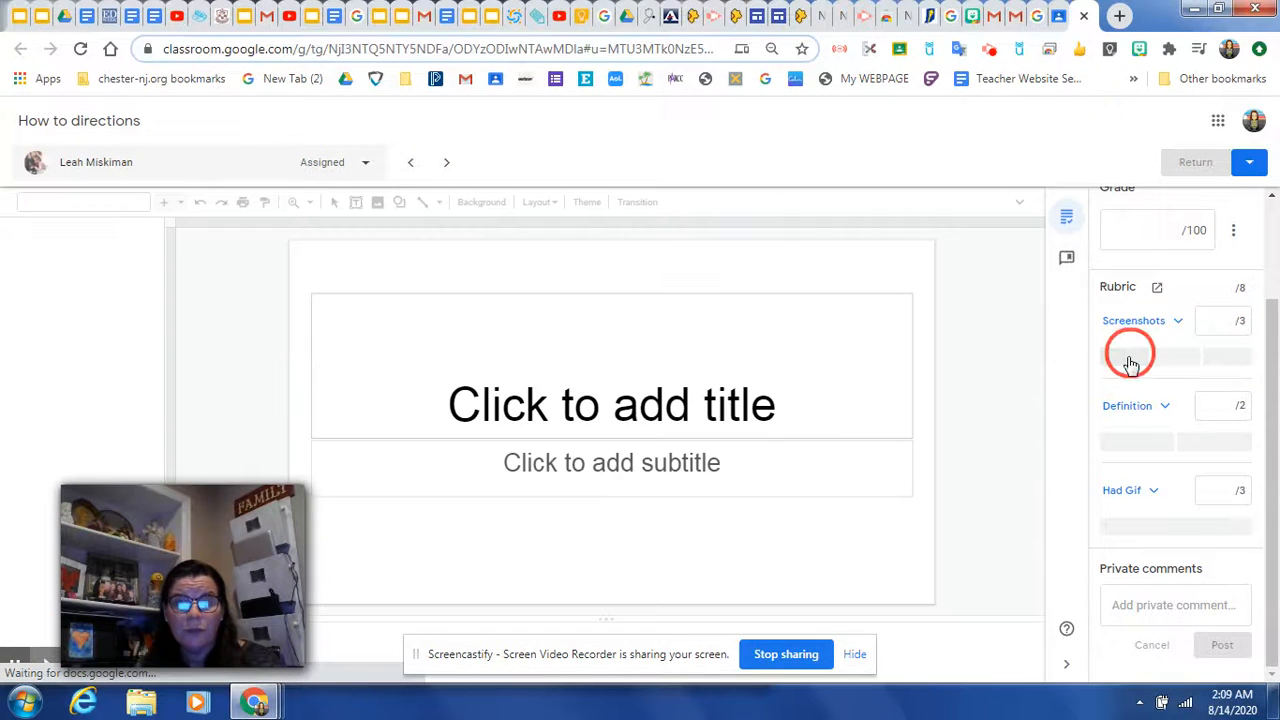
left_click(1200, 445)
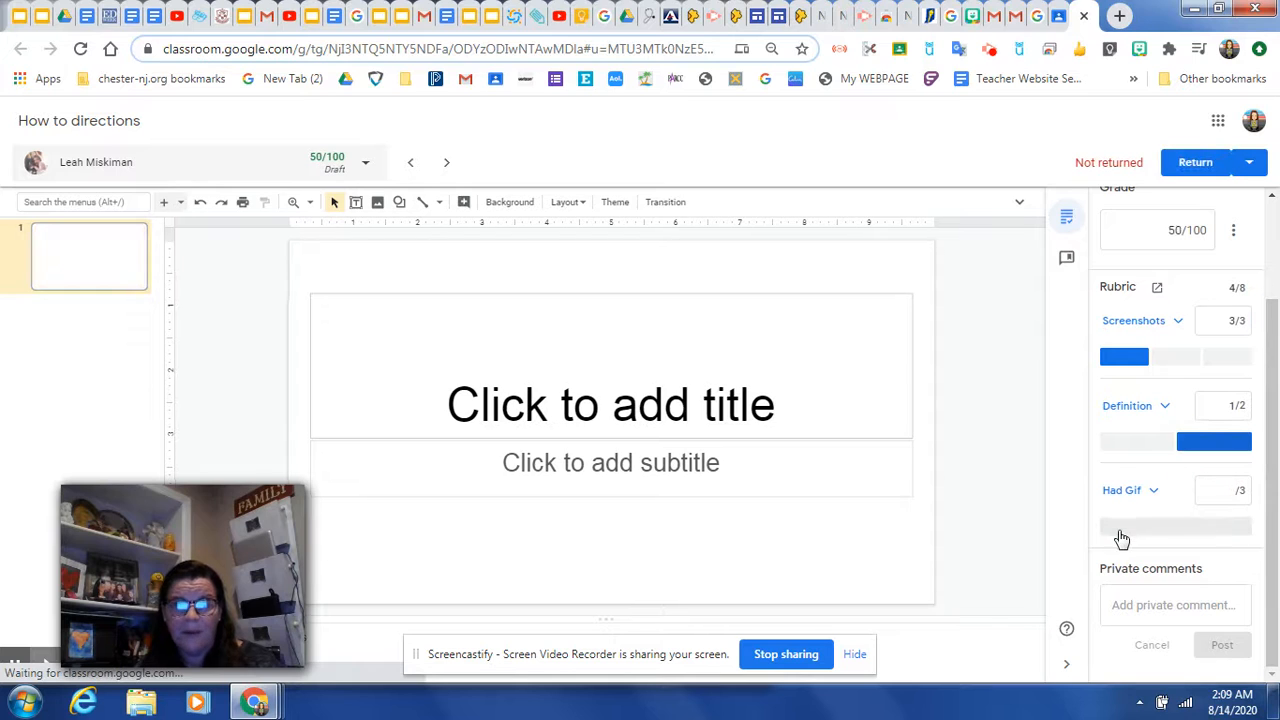
left_click(1121, 530)
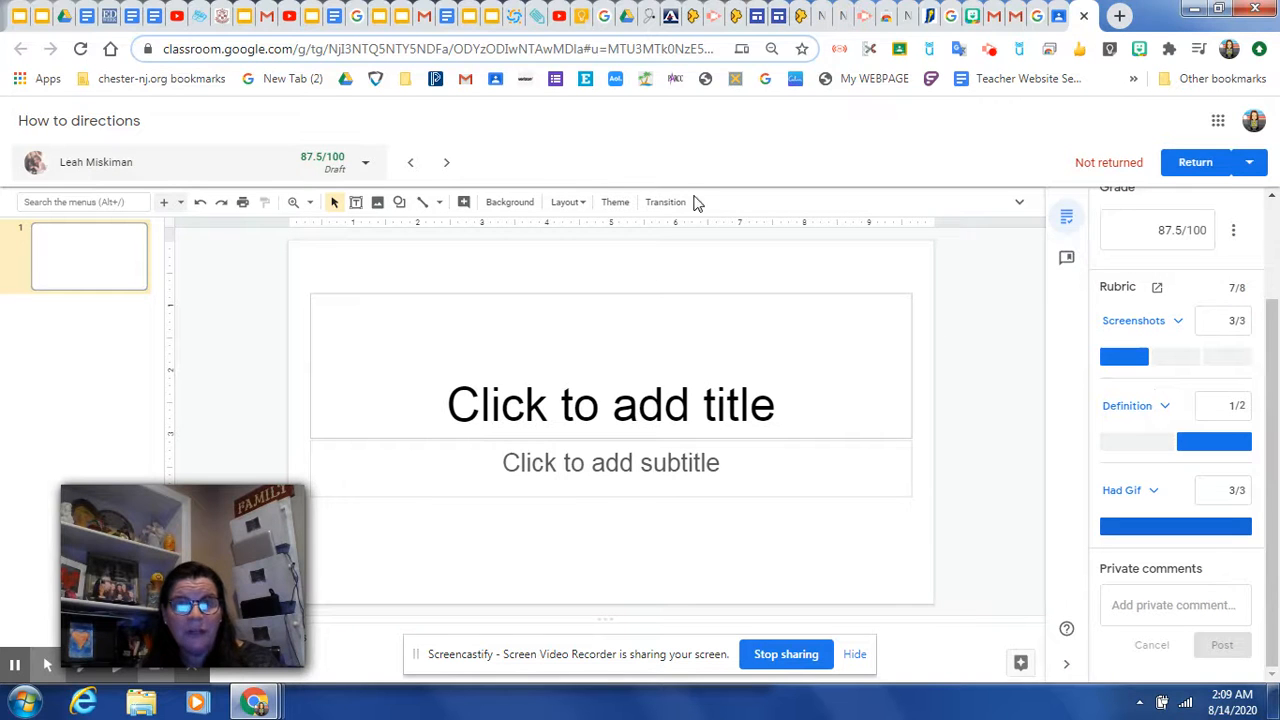
- Check the gradebook for the new rubric-based draft grade, advancing the grading view to the next student before checking again
left_click(1058, 16)
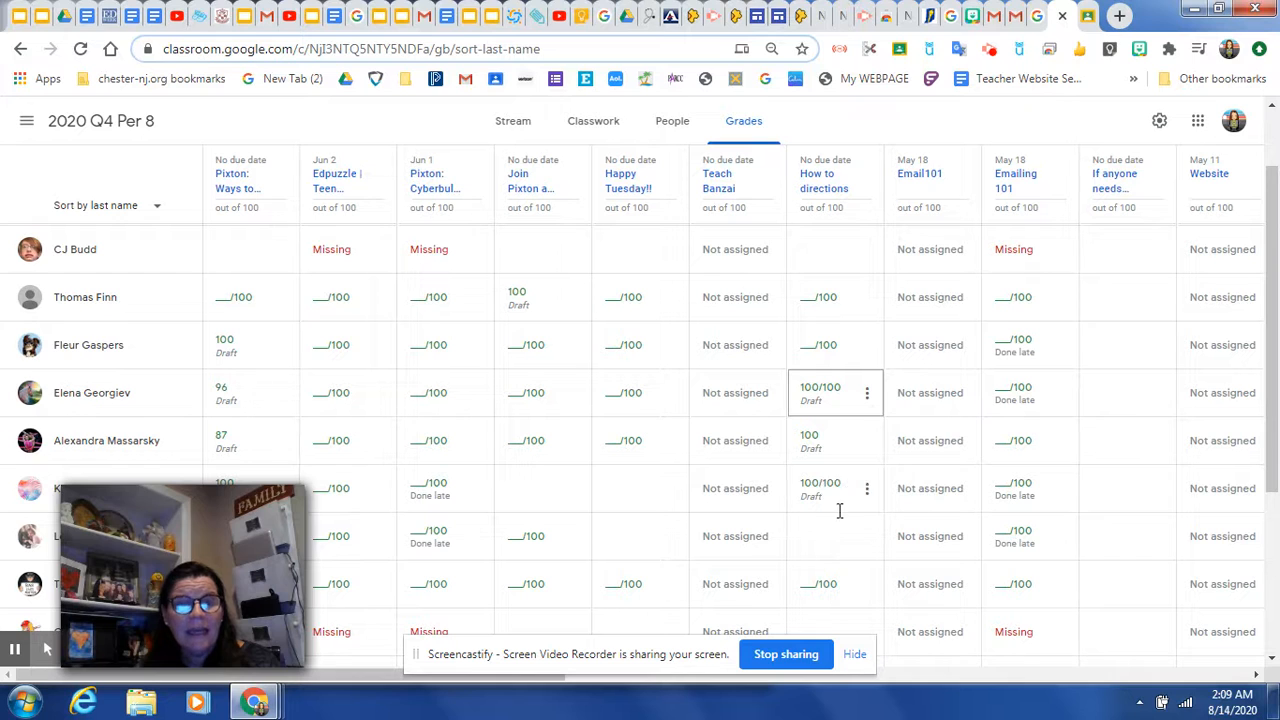
left_click(1085, 16)
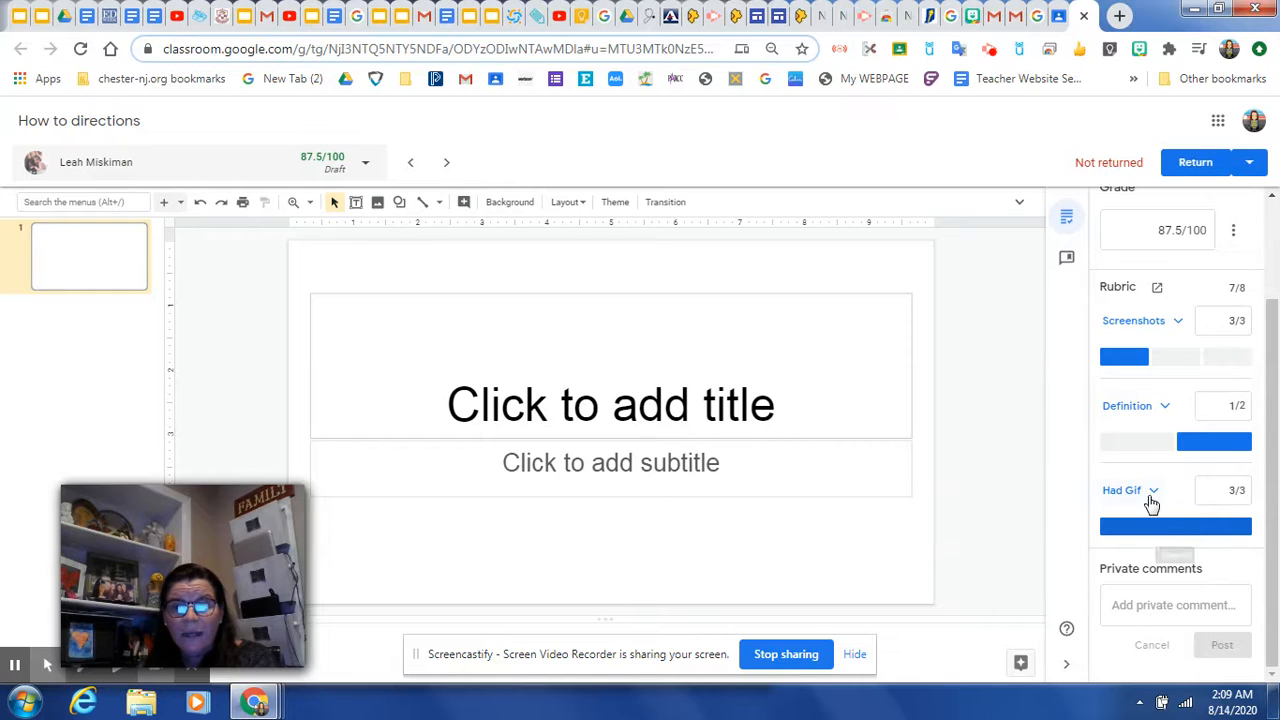
left_click(446, 162)
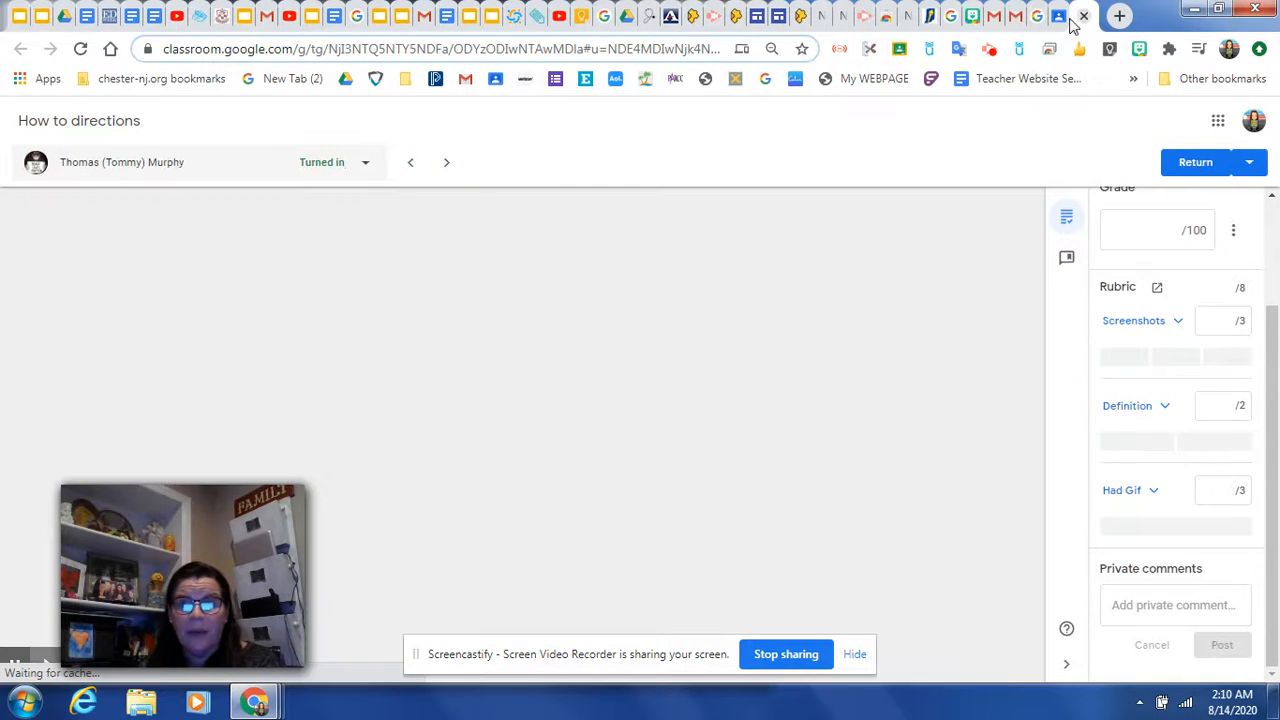
left_click(1042, 17)
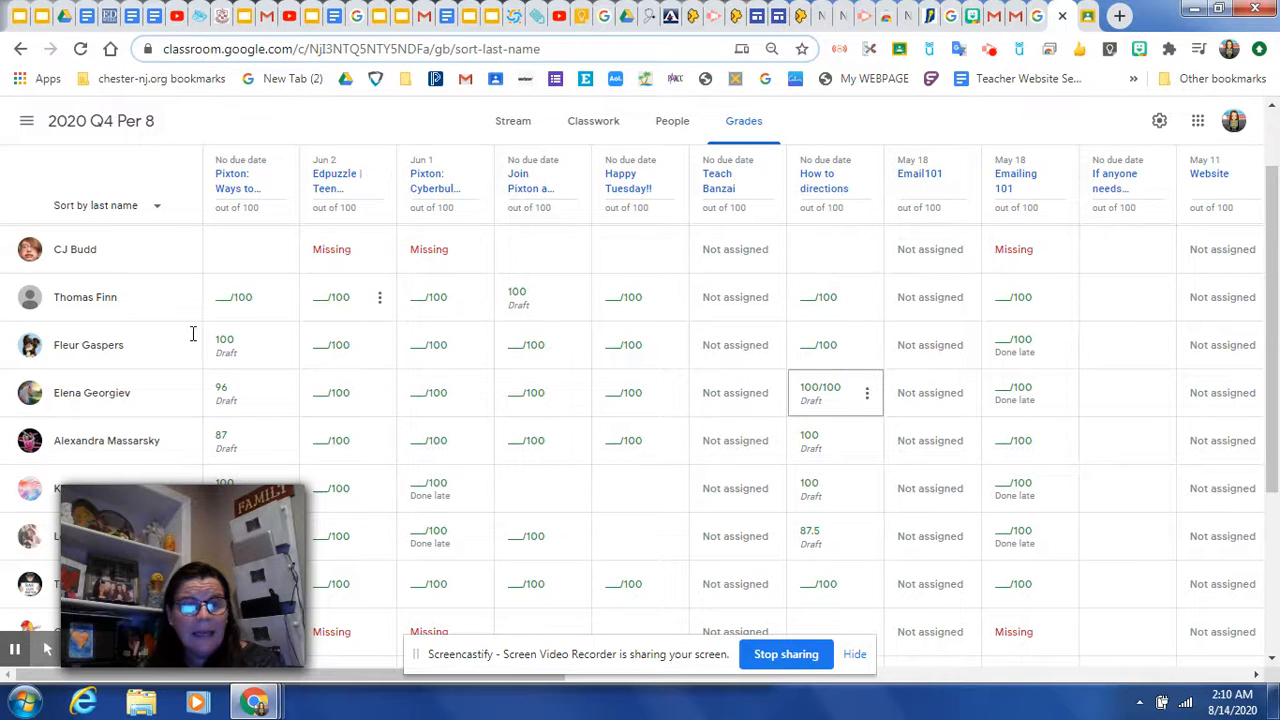
- Enter 100 for the June 2 Edpuzzle and June 1 Pixton assignments for the student directly below the one with the 87 draft
scroll(315, 450, "down", 2)
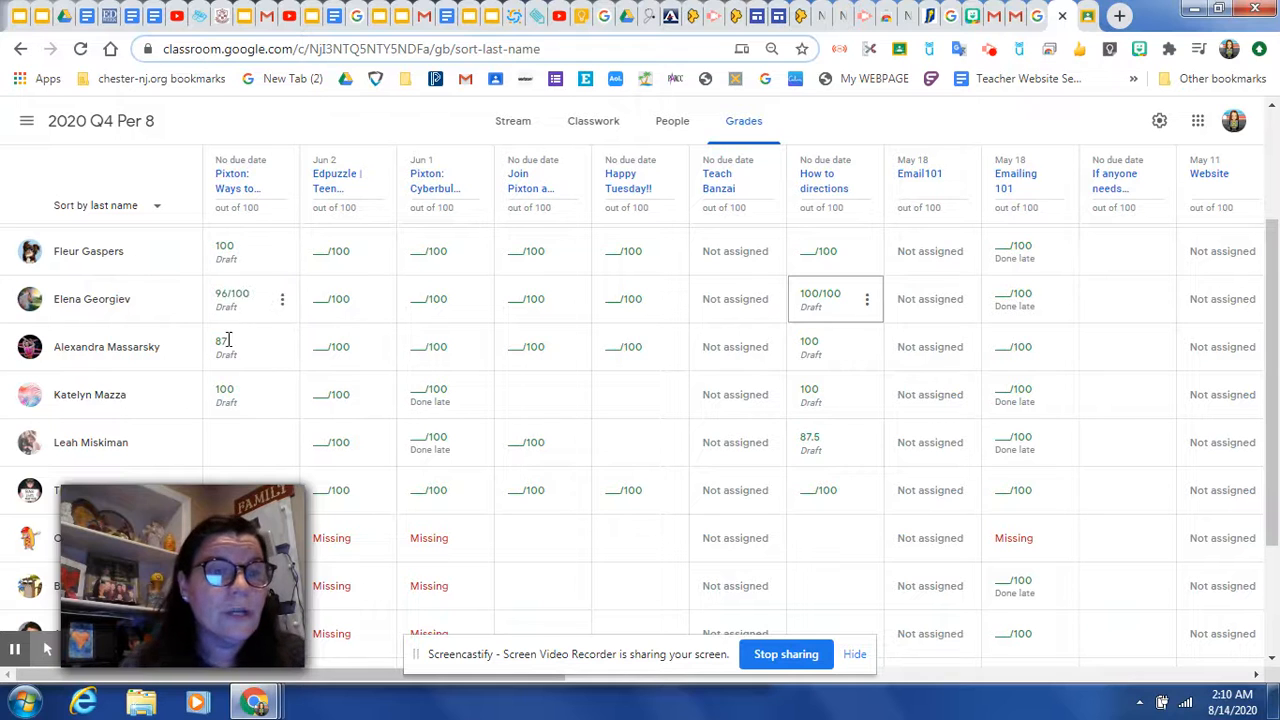
scroll(250, 345, "down", 2)
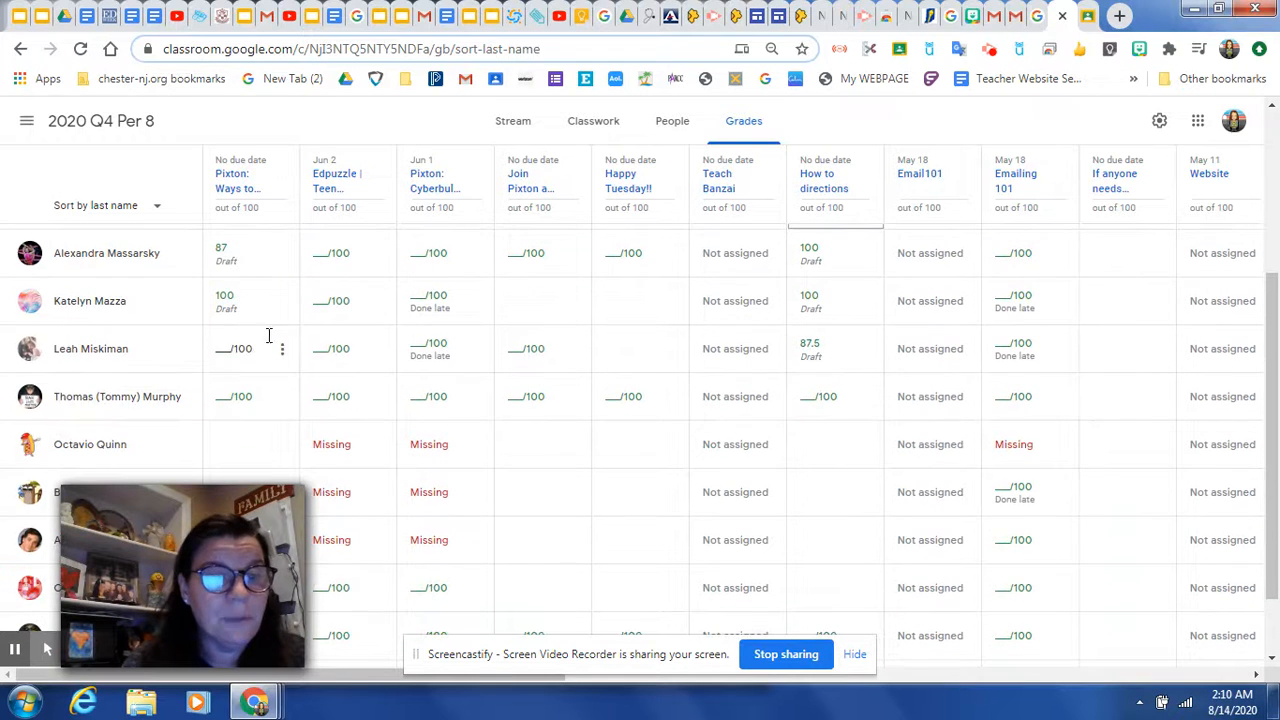
left_click(320, 302)
type("100")
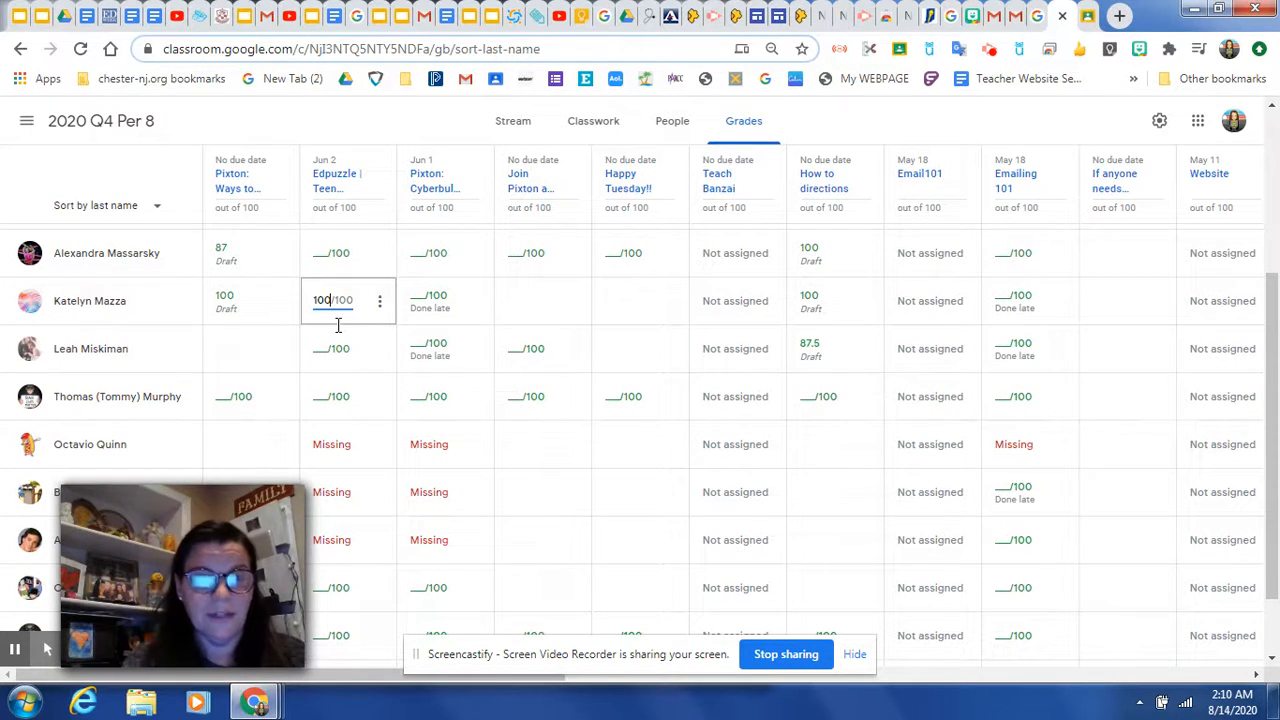
left_click(425, 290)
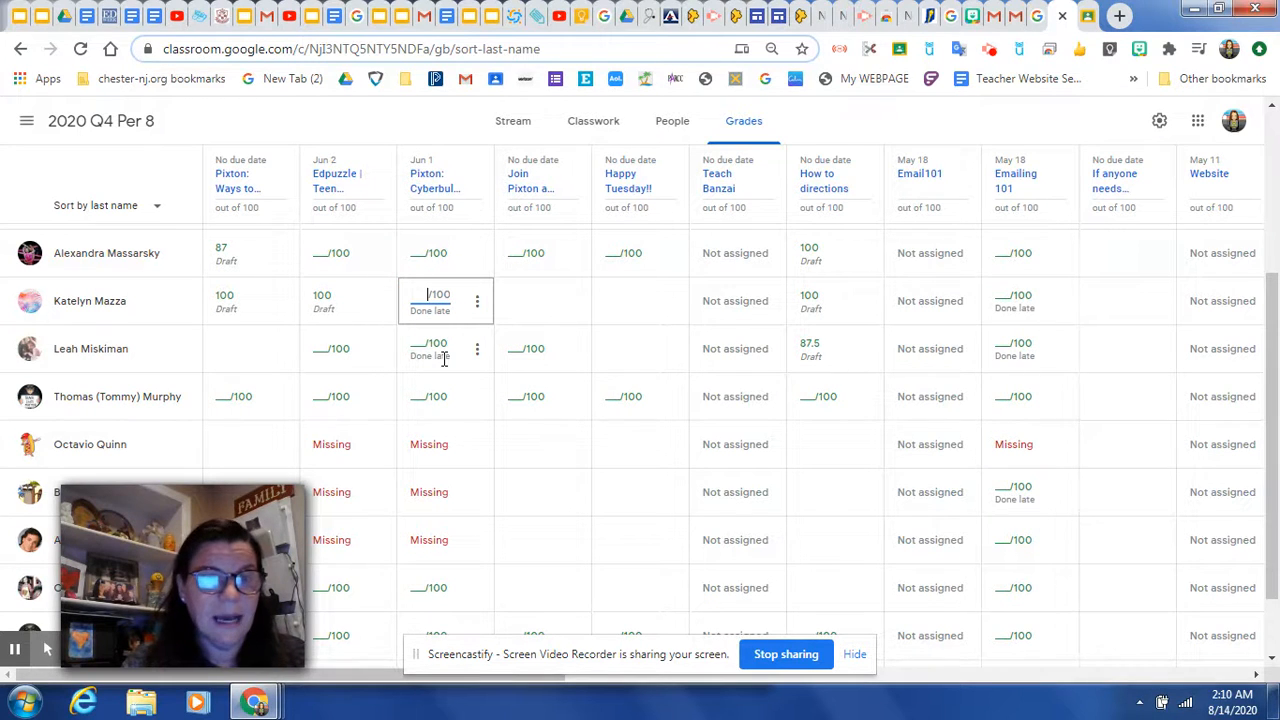
type("100")
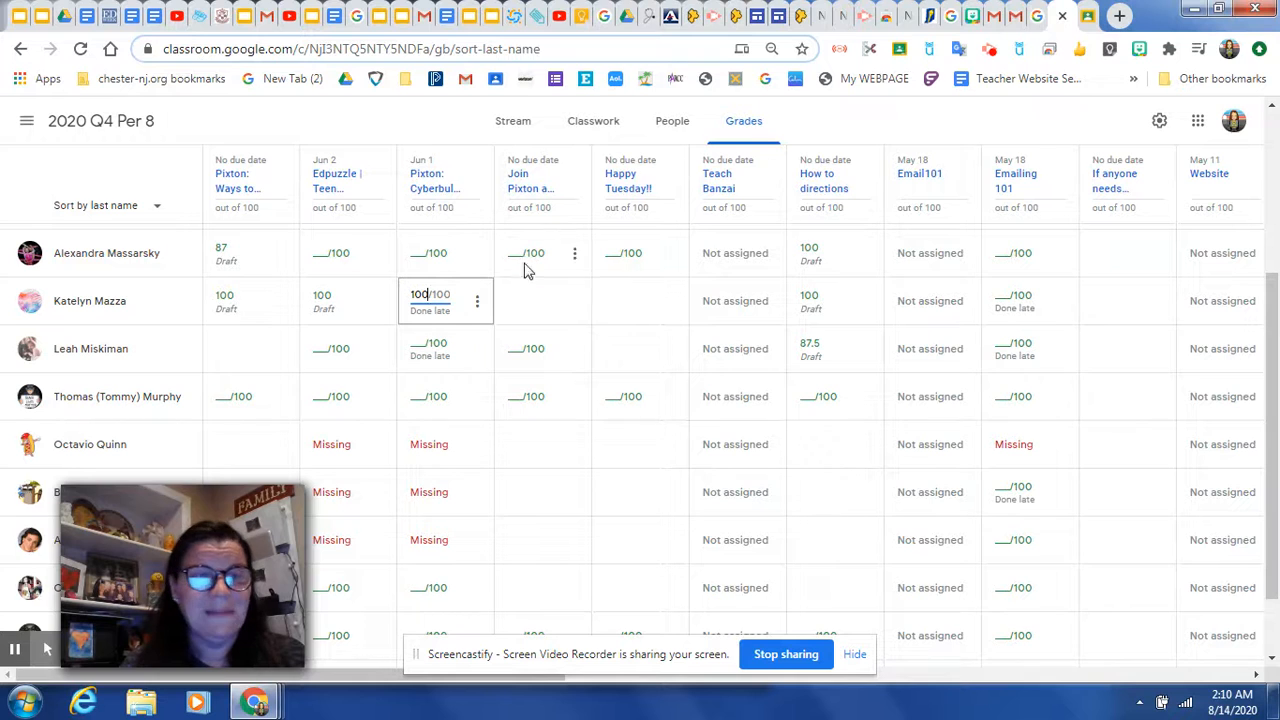
- Enter 100 for the June 1 Pixton assignment and 99 for the June 2 Edpuzzle for the student with the 87 draft
scroll(443, 286, "up", 1)
left_click(420, 344)
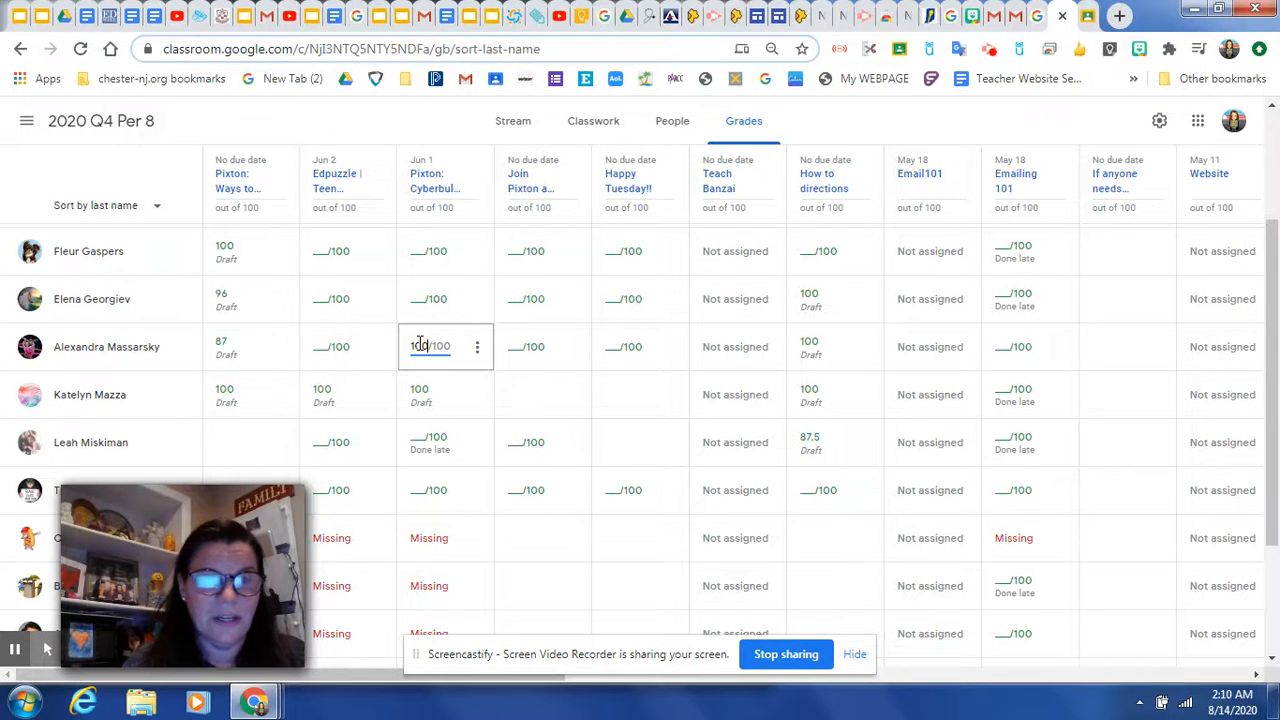
left_click(324, 346)
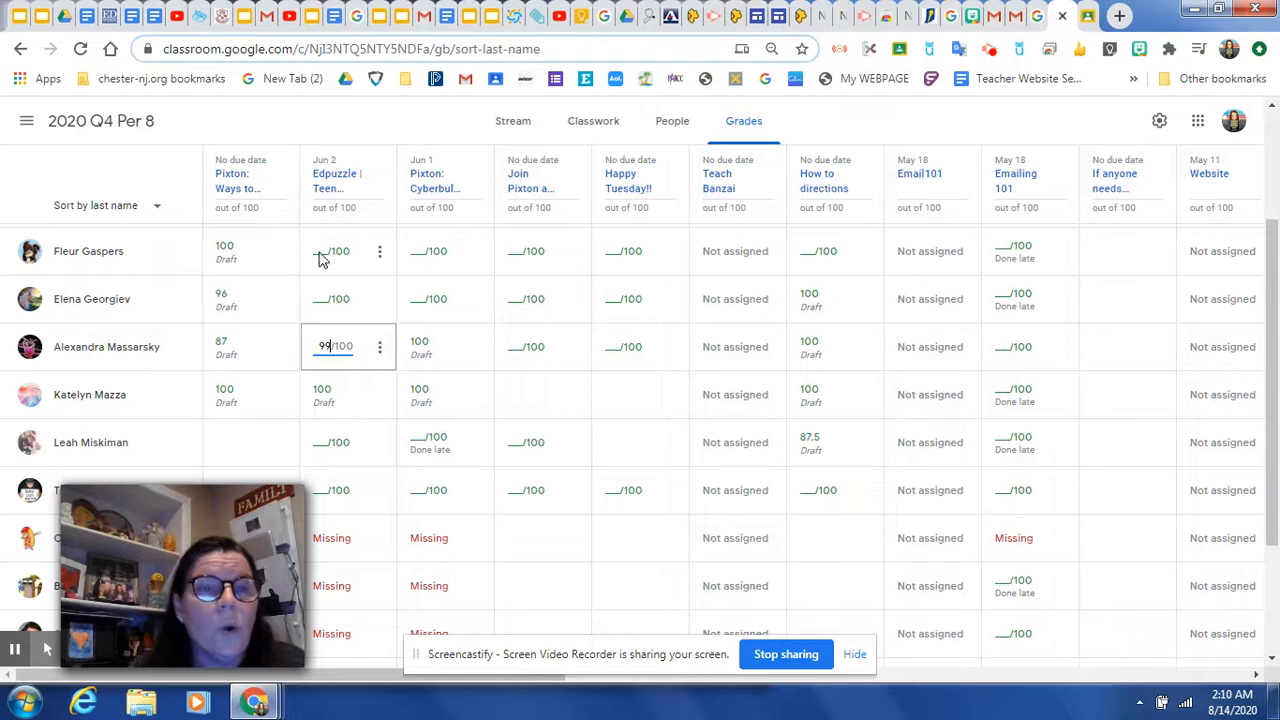
- View the student work for Edpuzzle | Teen Voices: Dealing With Digital Drama, filtered to turned-in submissions, and return to the gradebook
left_click(330, 180)
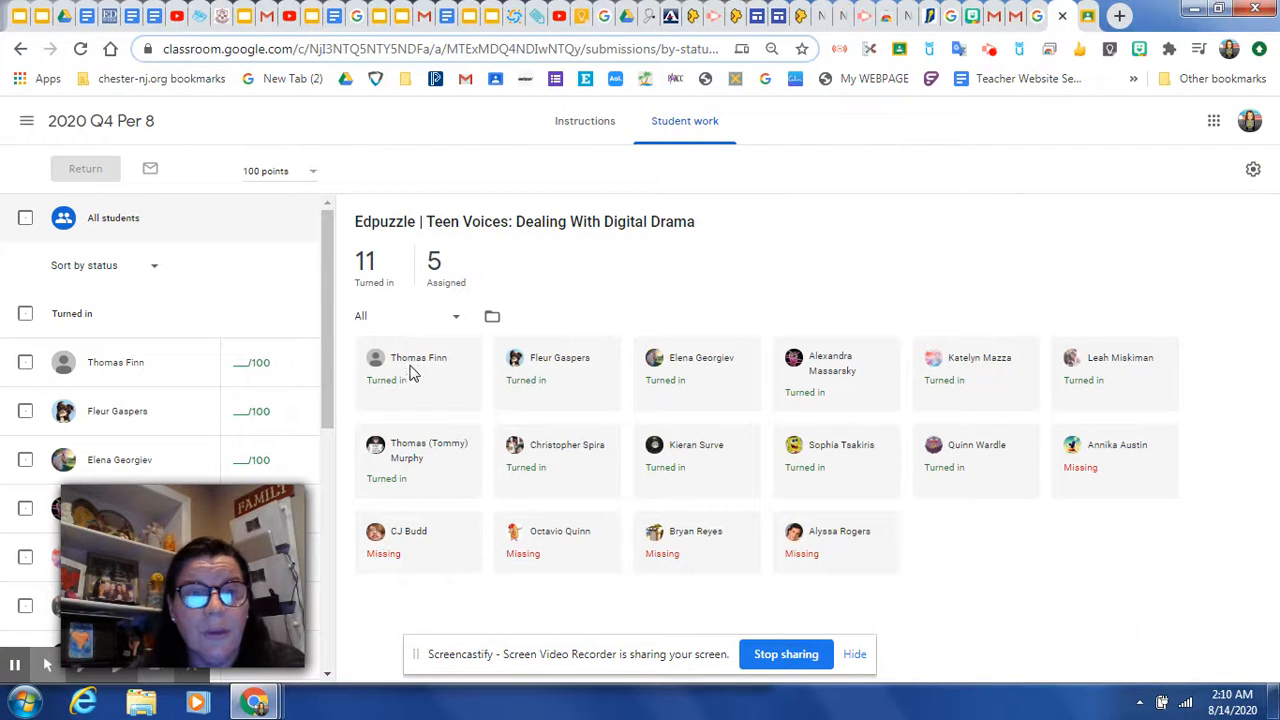
left_click(365, 264)
left_click(397, 384)
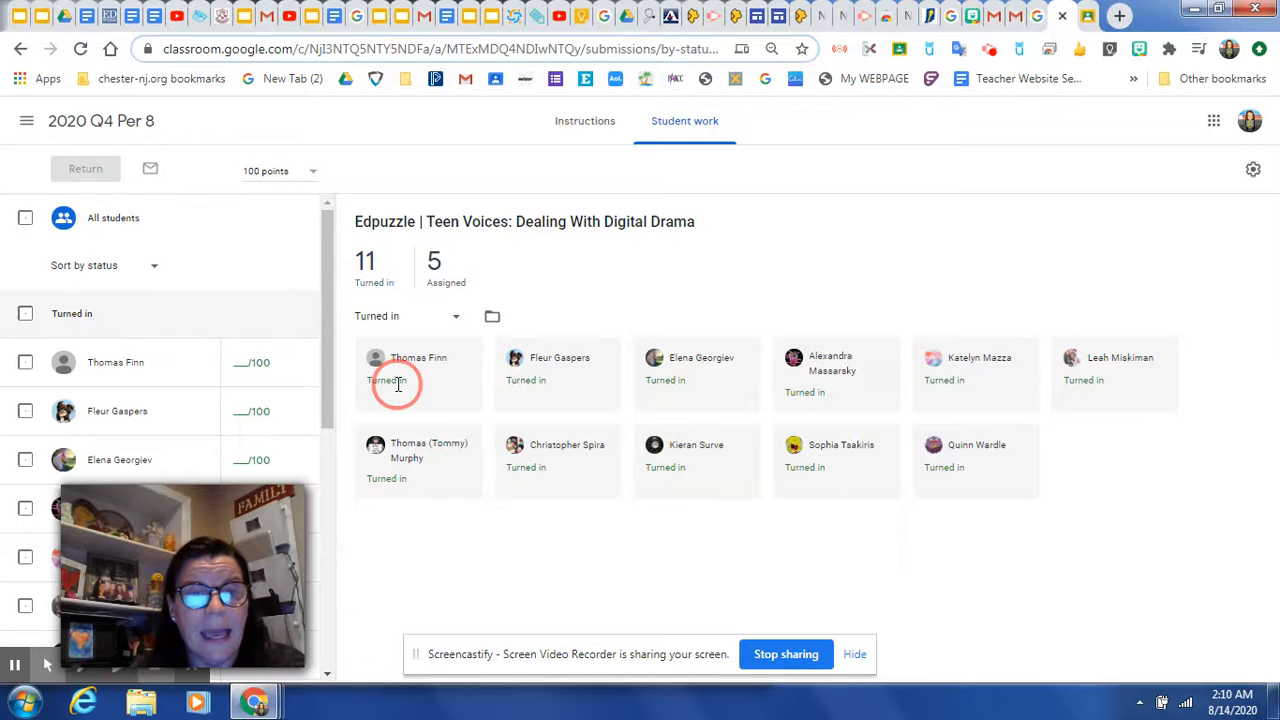
left_click(416, 359)
double_click(397, 377)
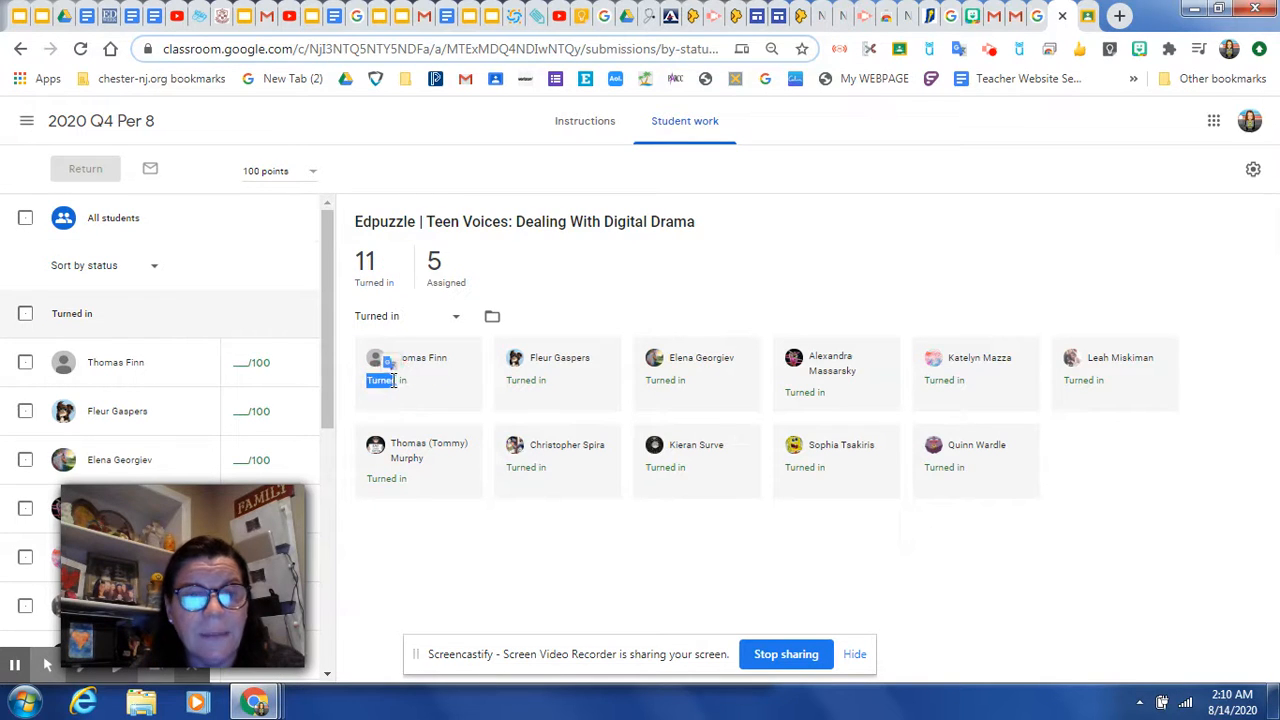
left_click(20, 48)
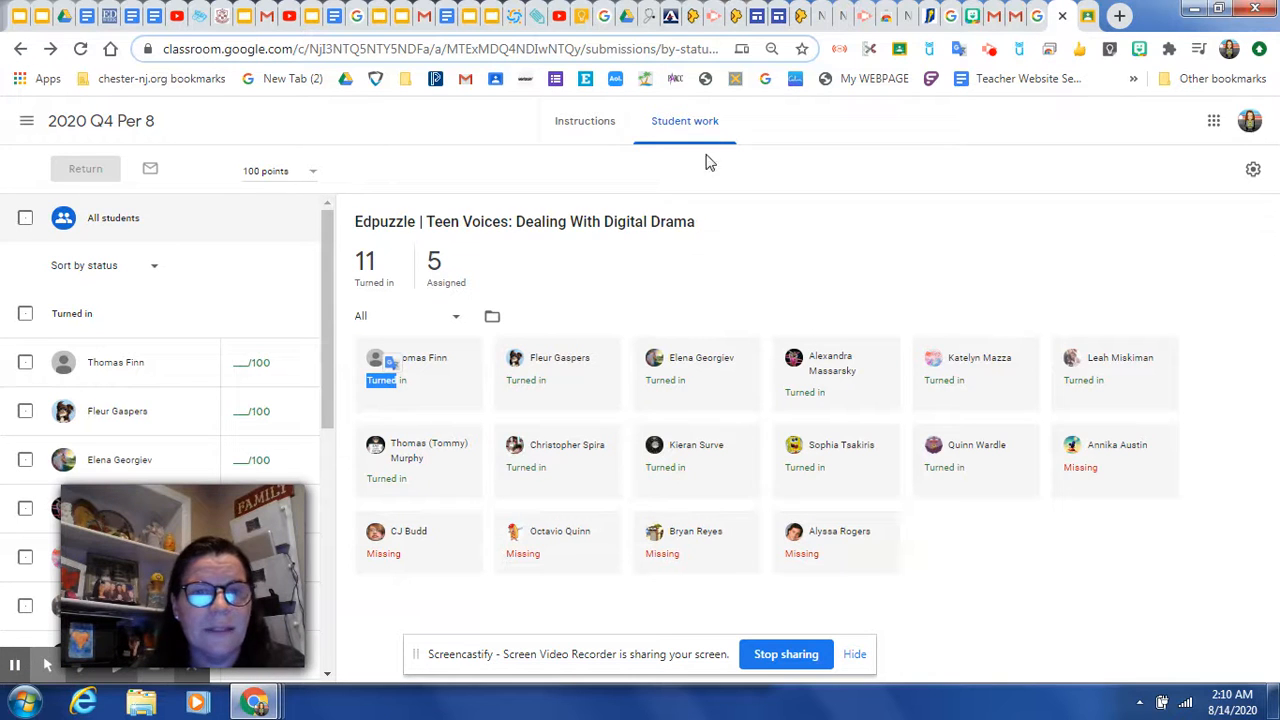
left_click(20, 48)
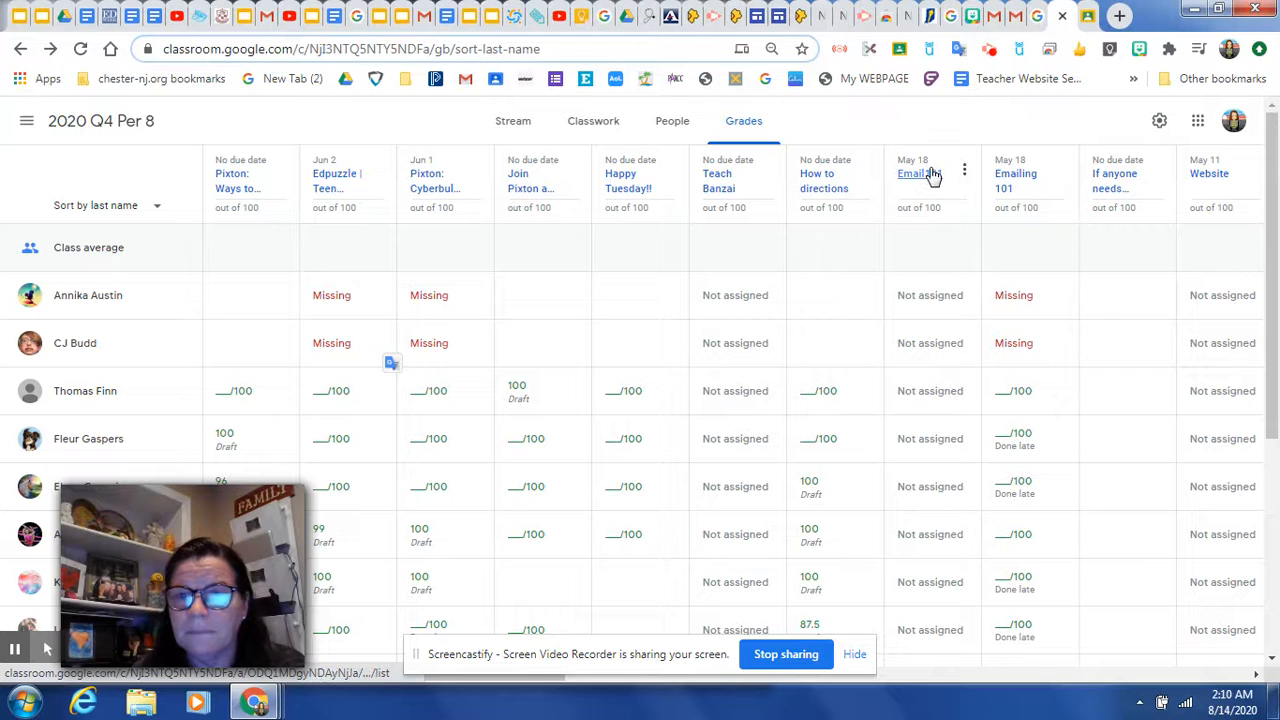
- Open the first turned-in student's presentation from the student work of the How to directions assignment
left_click(930, 175)
left_click_drag(932, 175, 926, 273)
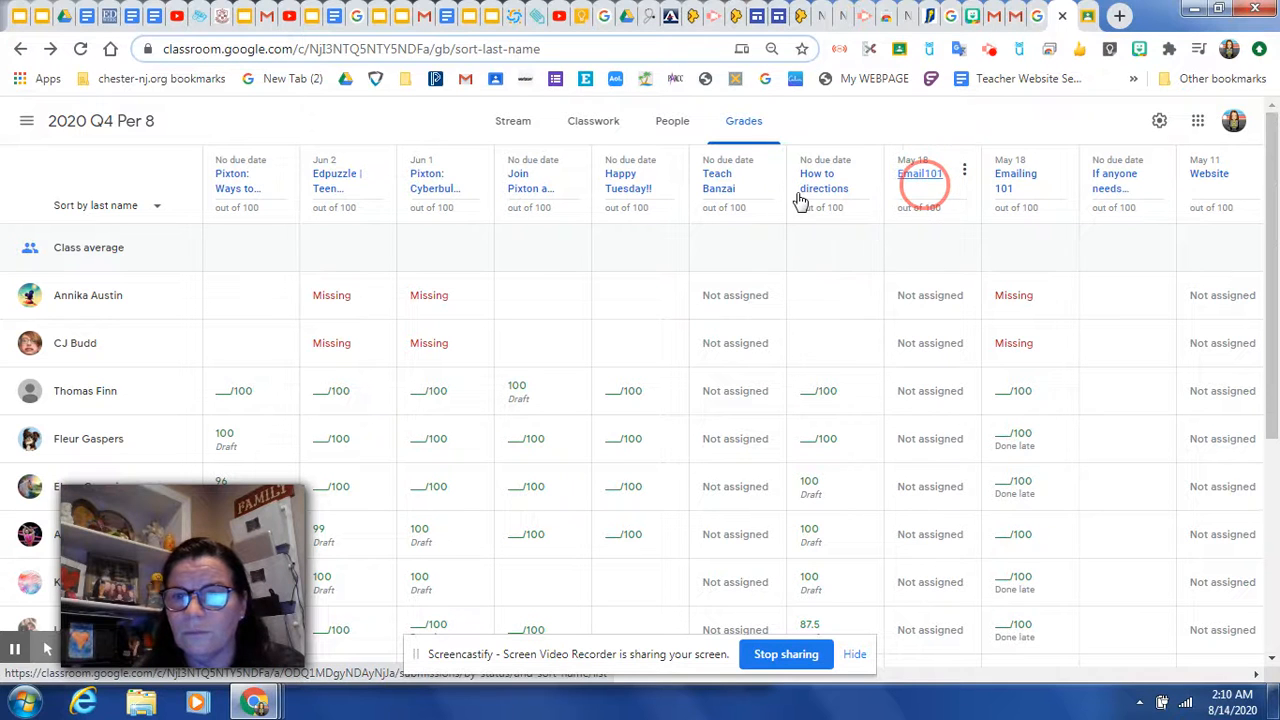
left_click(823, 185)
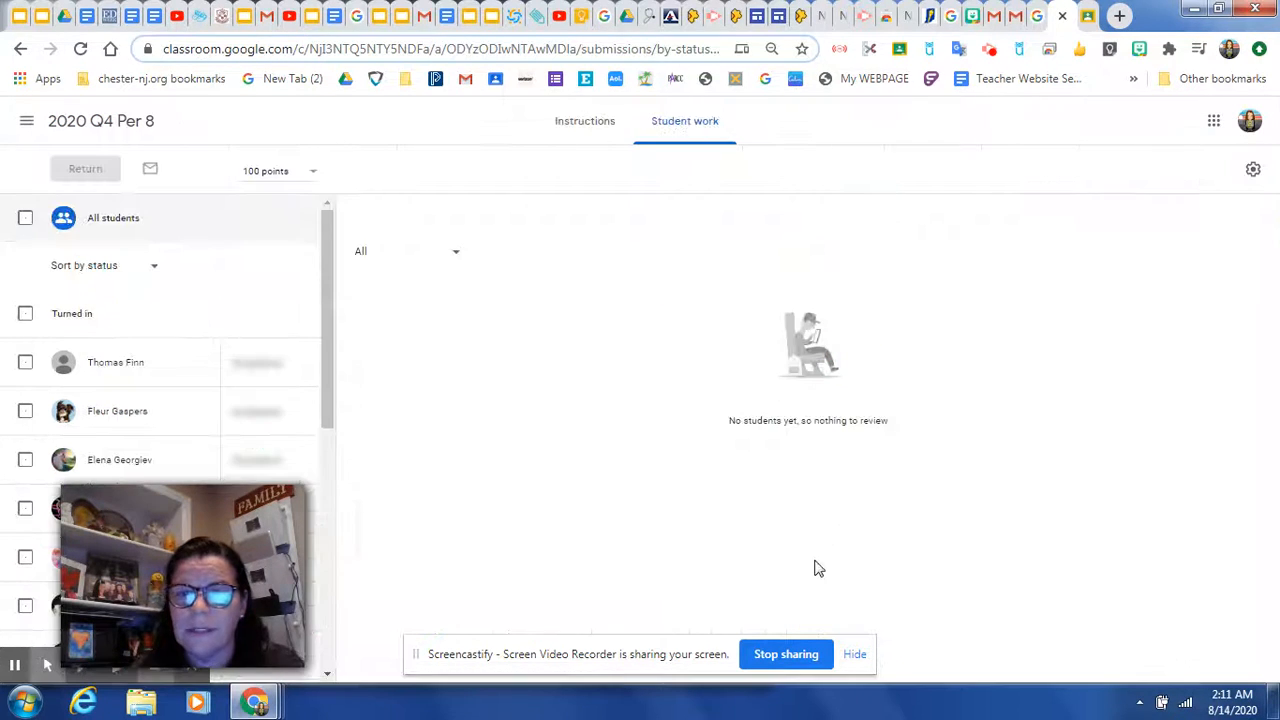
left_click(394, 380)
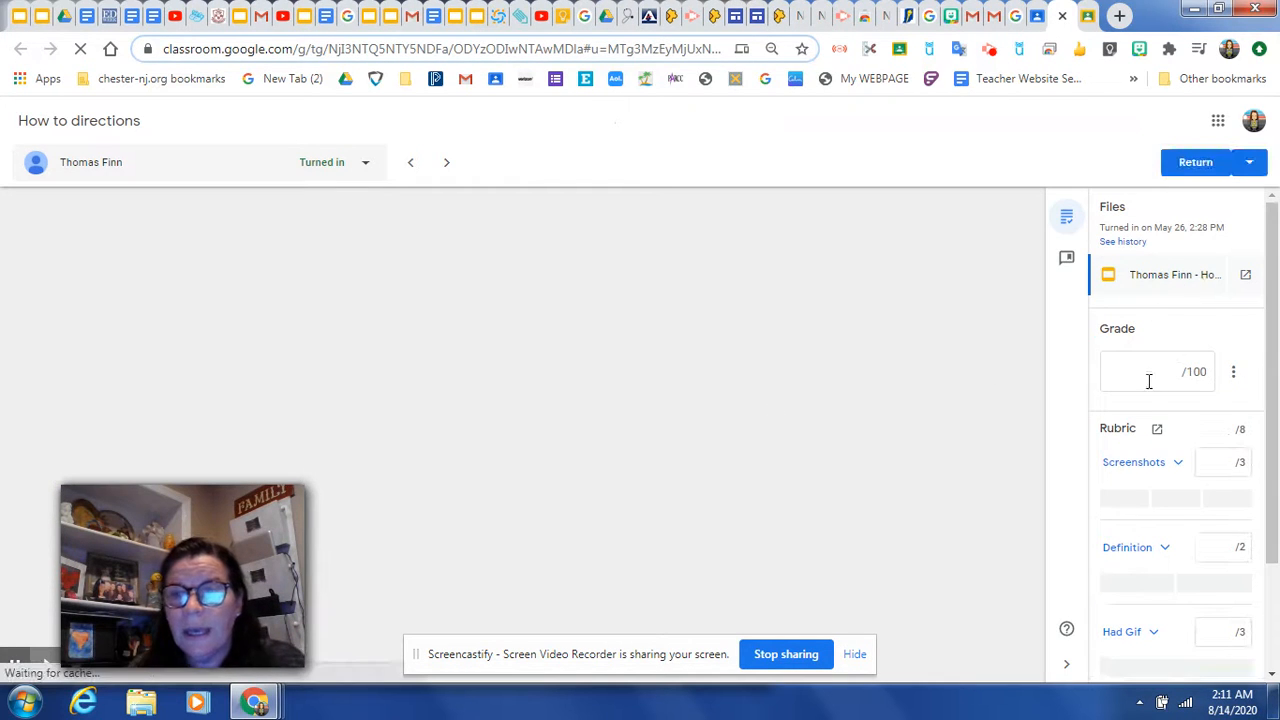
- Grade the open How to directions submission 98 out of 100
left_click(1166, 375)
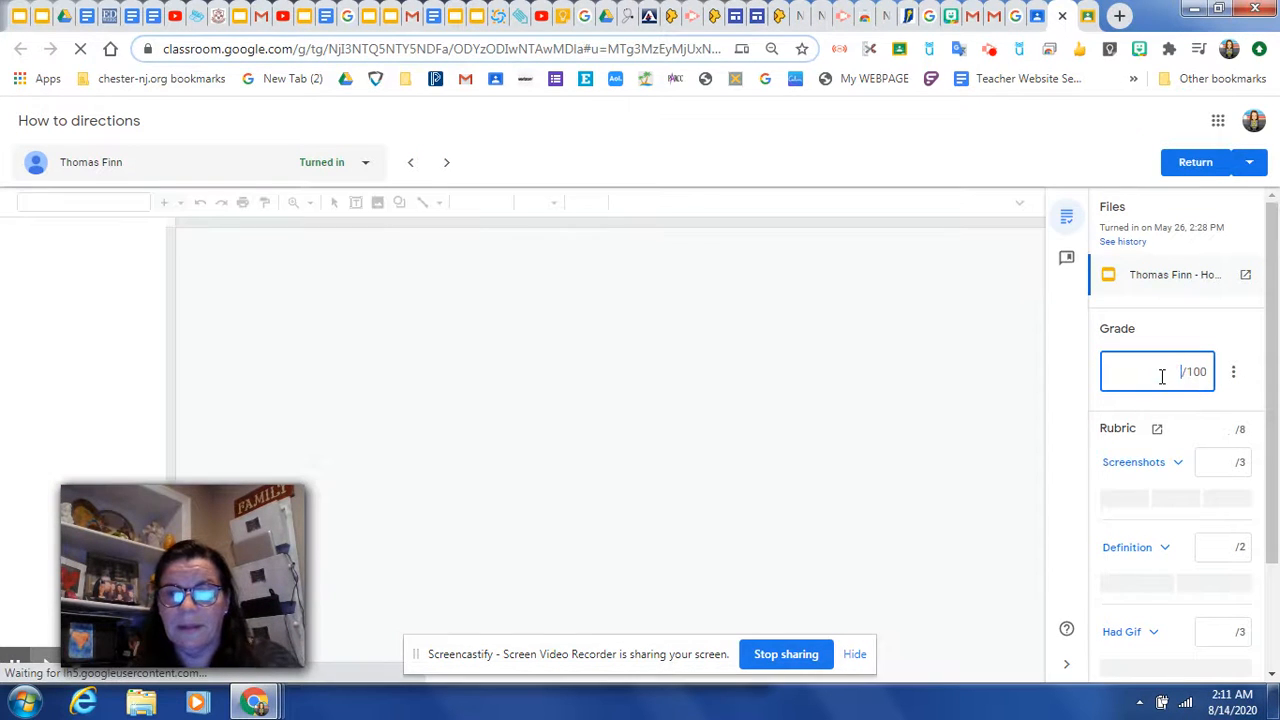
left_click(1162, 377)
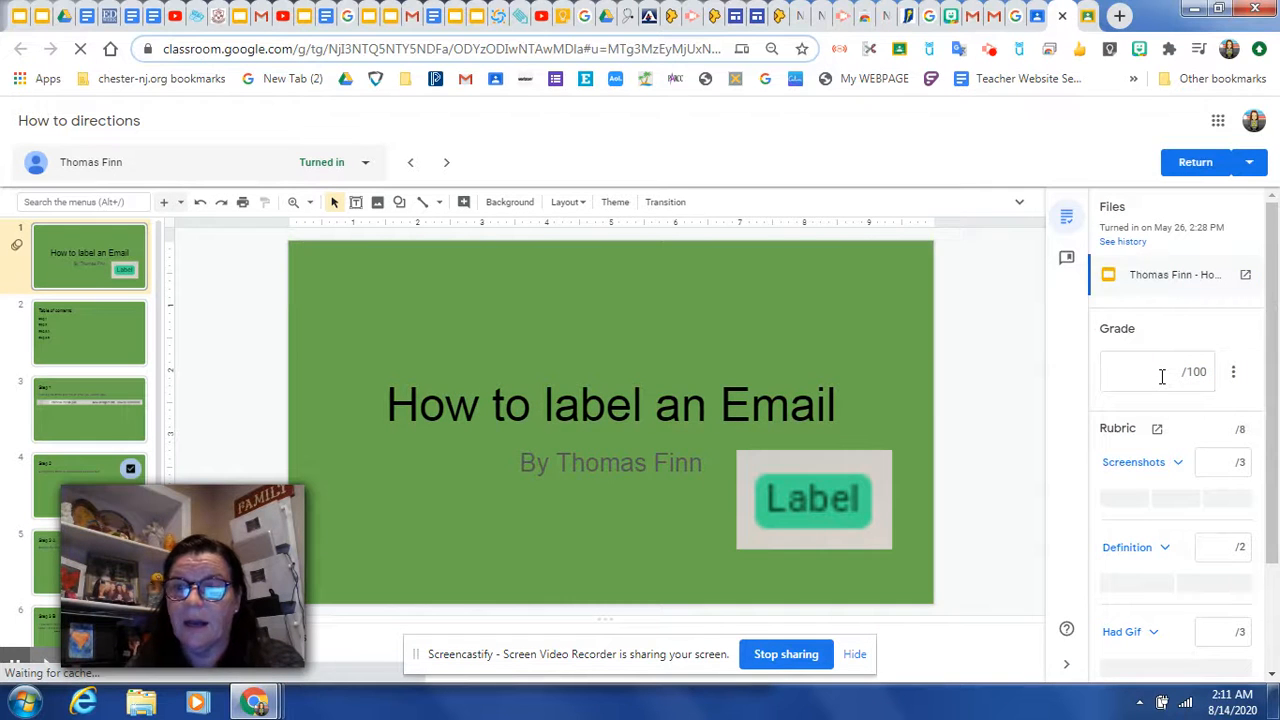
left_click(1182, 373)
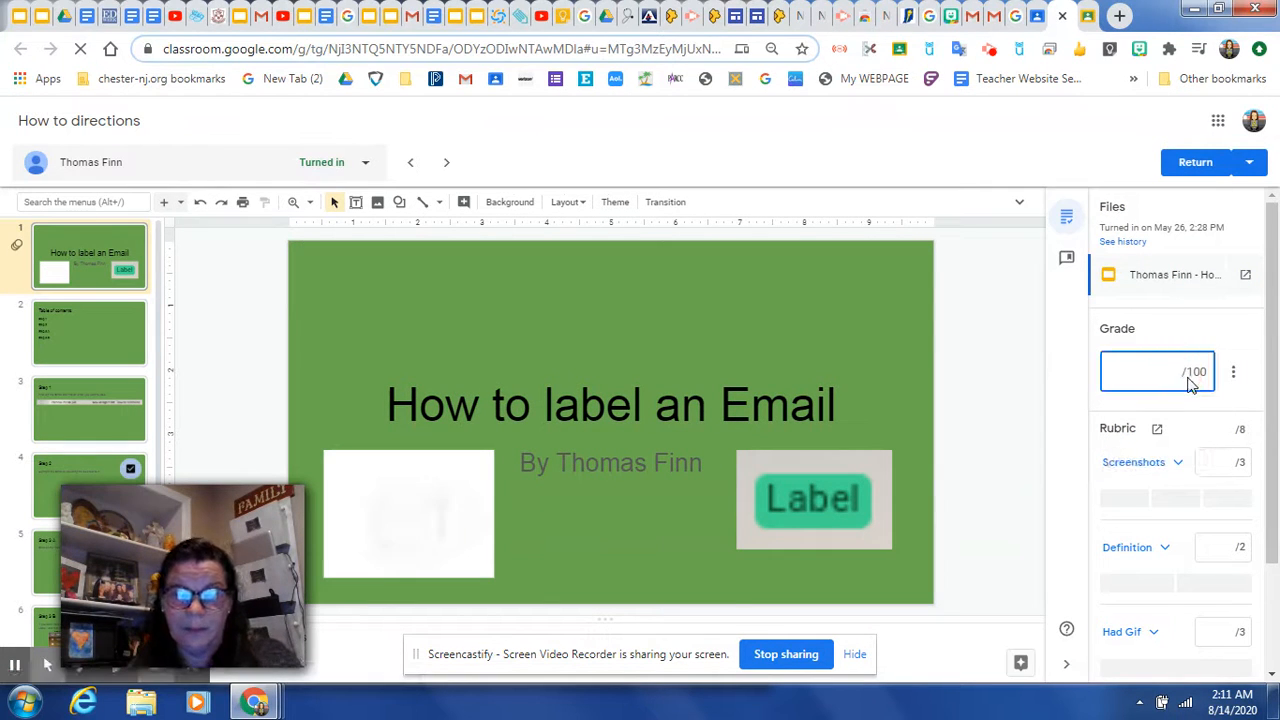
type("98")
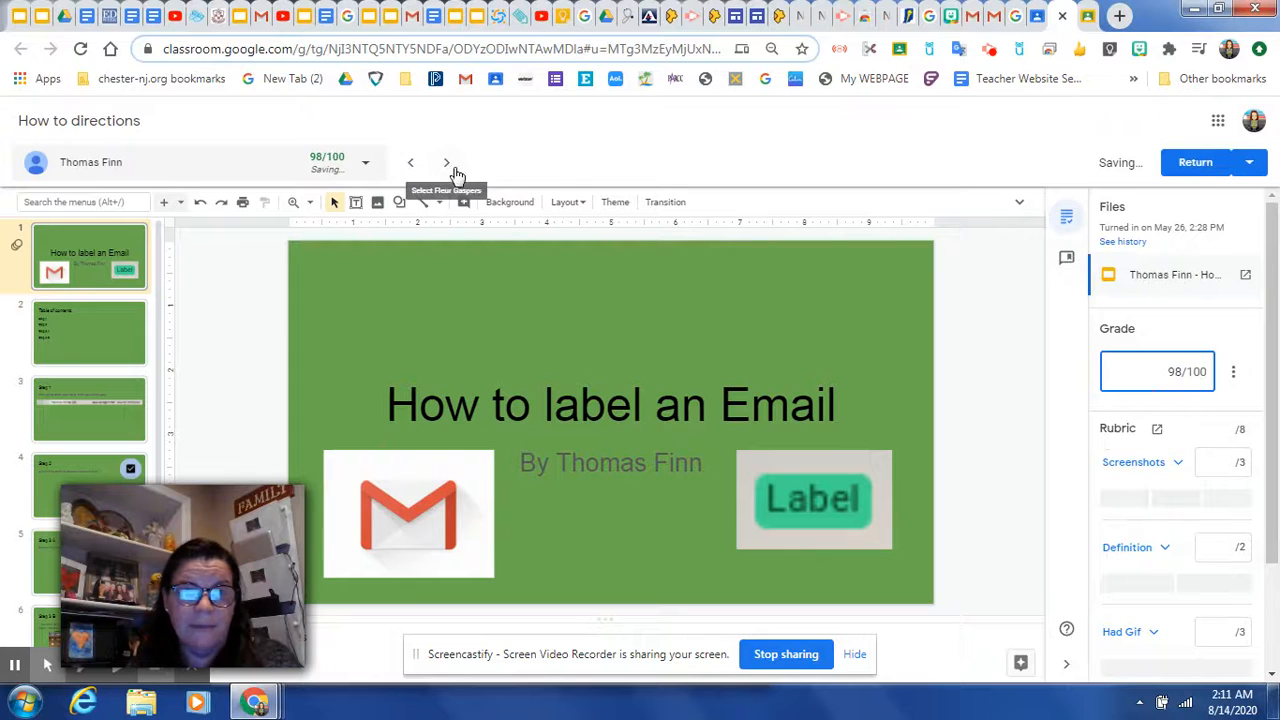
- Advance to the next student's How to directions submission and grade it 70 out of 100
left_click(448, 164)
left_click(1164, 371)
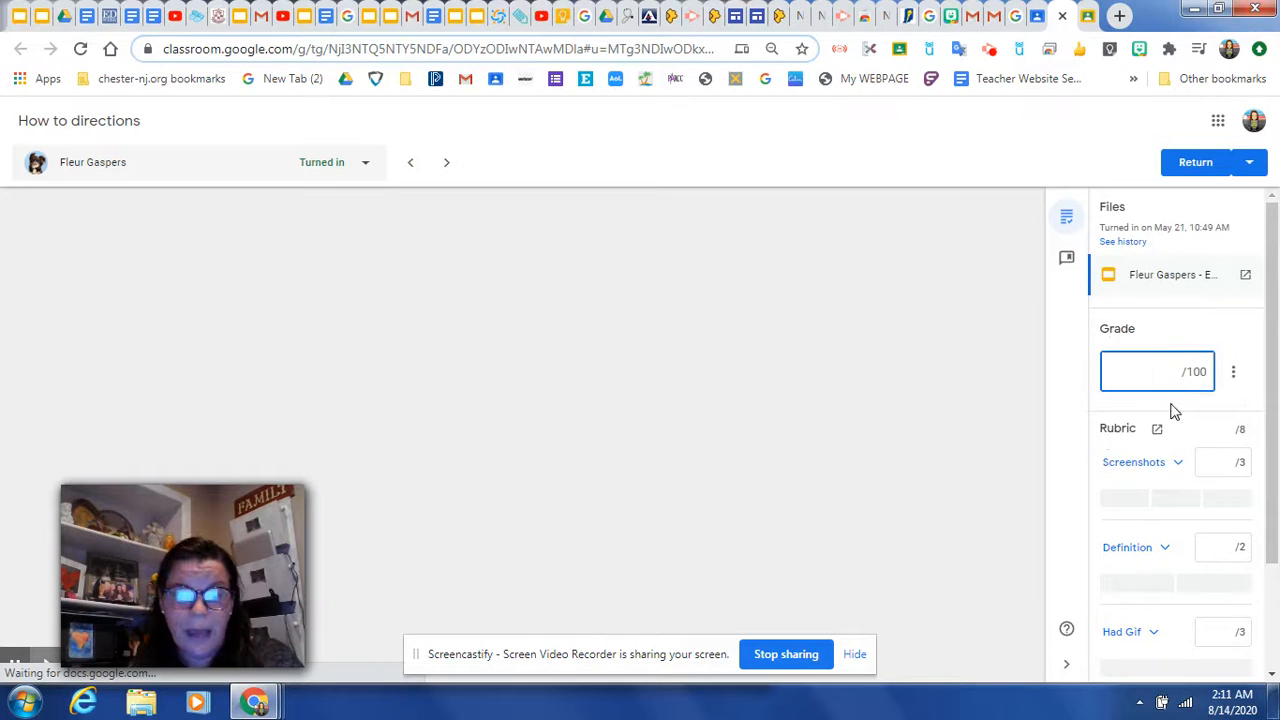
type("7")
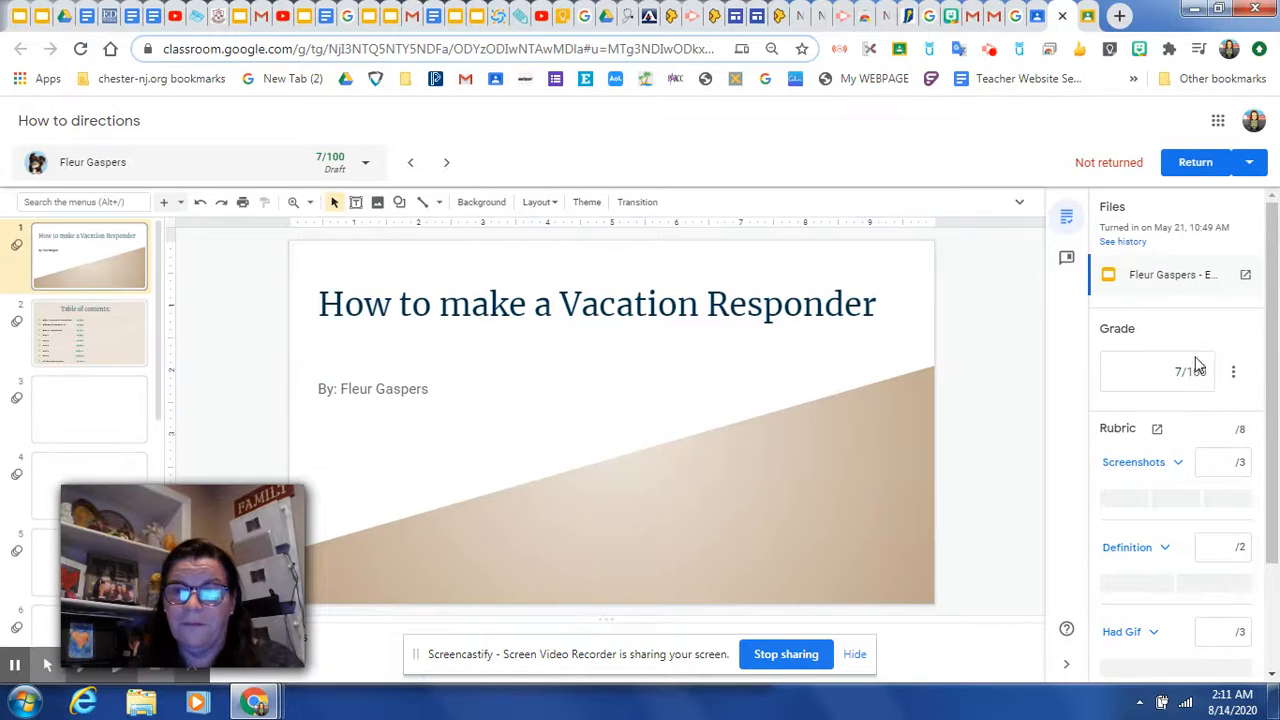
left_click(1176, 371)
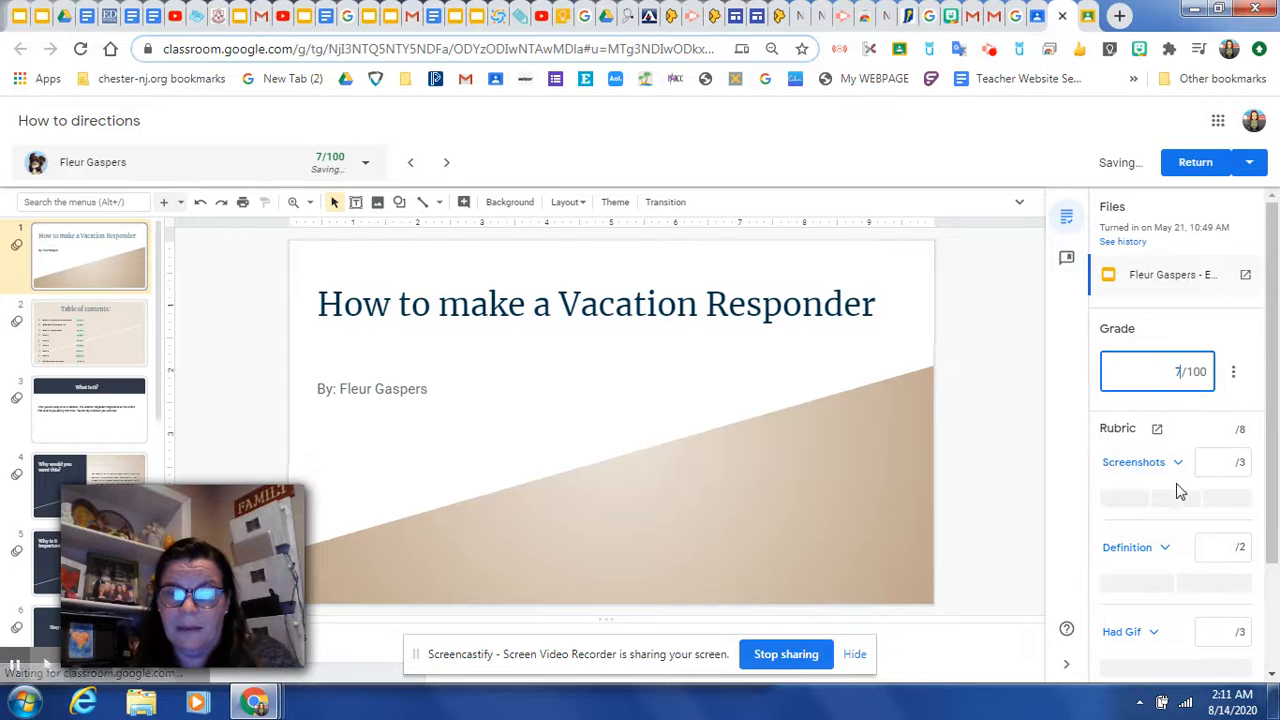
type("0")
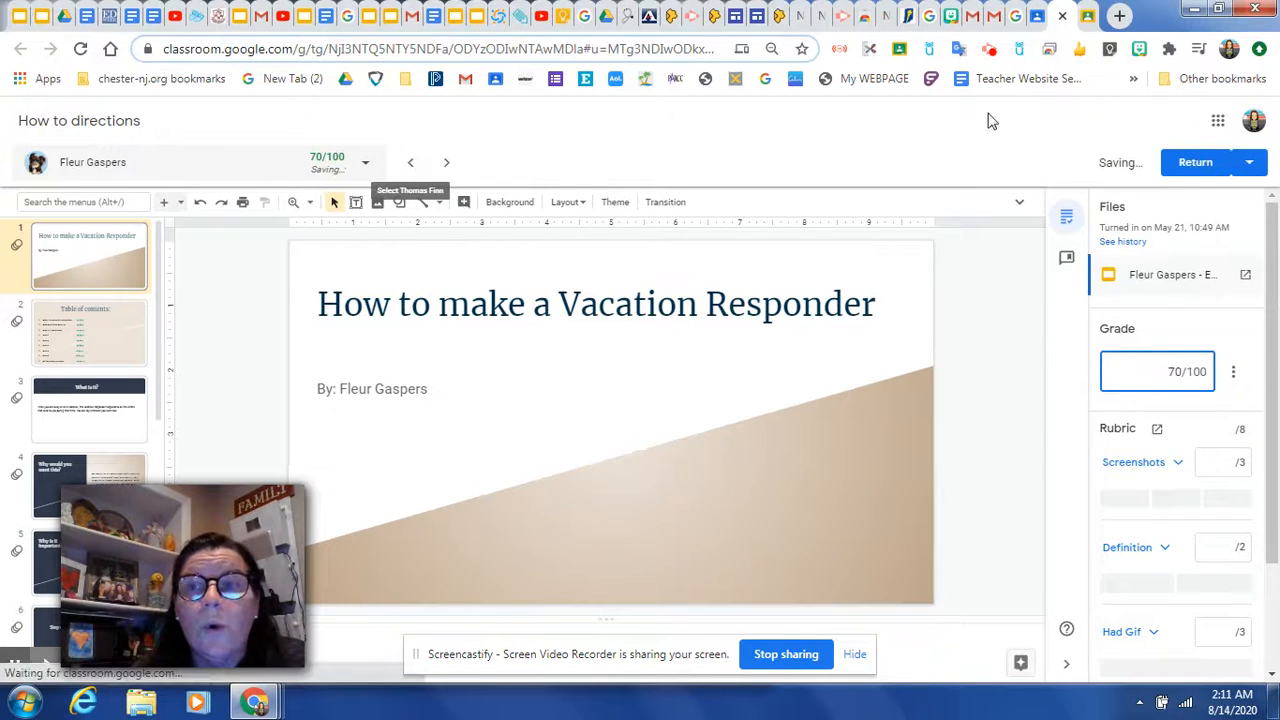
- Close the grading view, return to the 2020 Q4 Per 8 gradebook and check the How to directions draft grades
left_click(1062, 15)
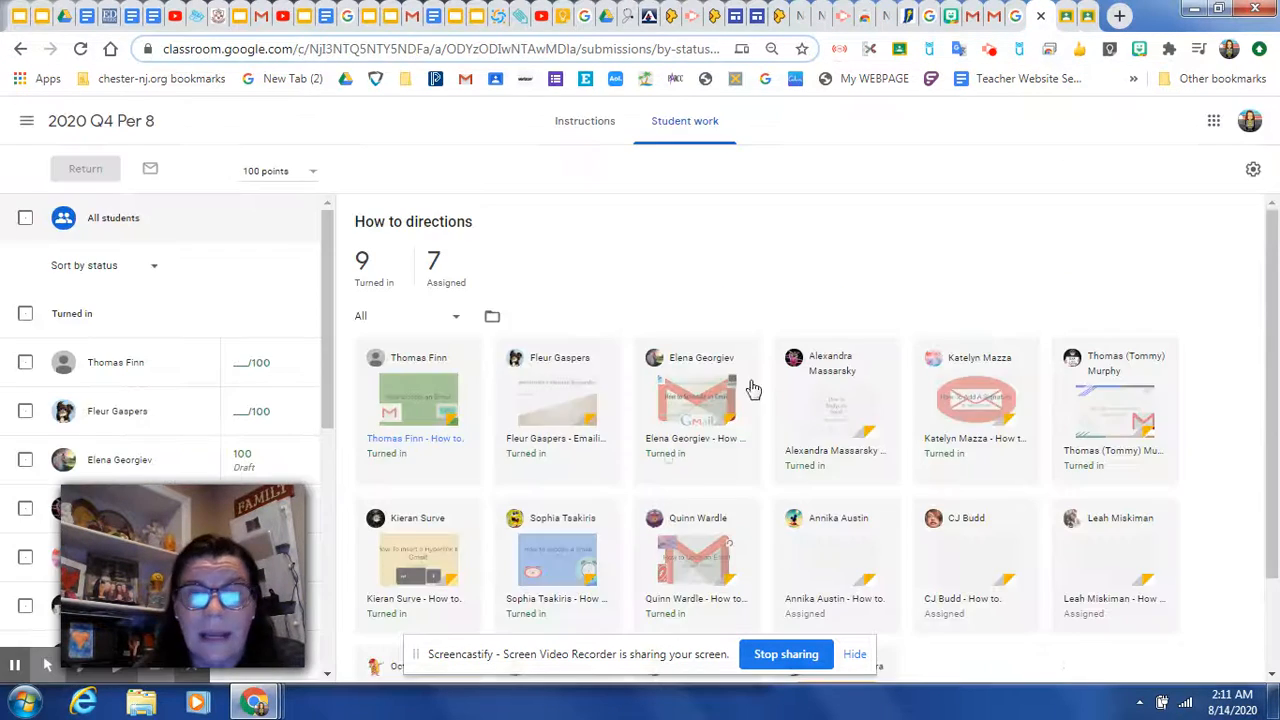
left_click(27, 121)
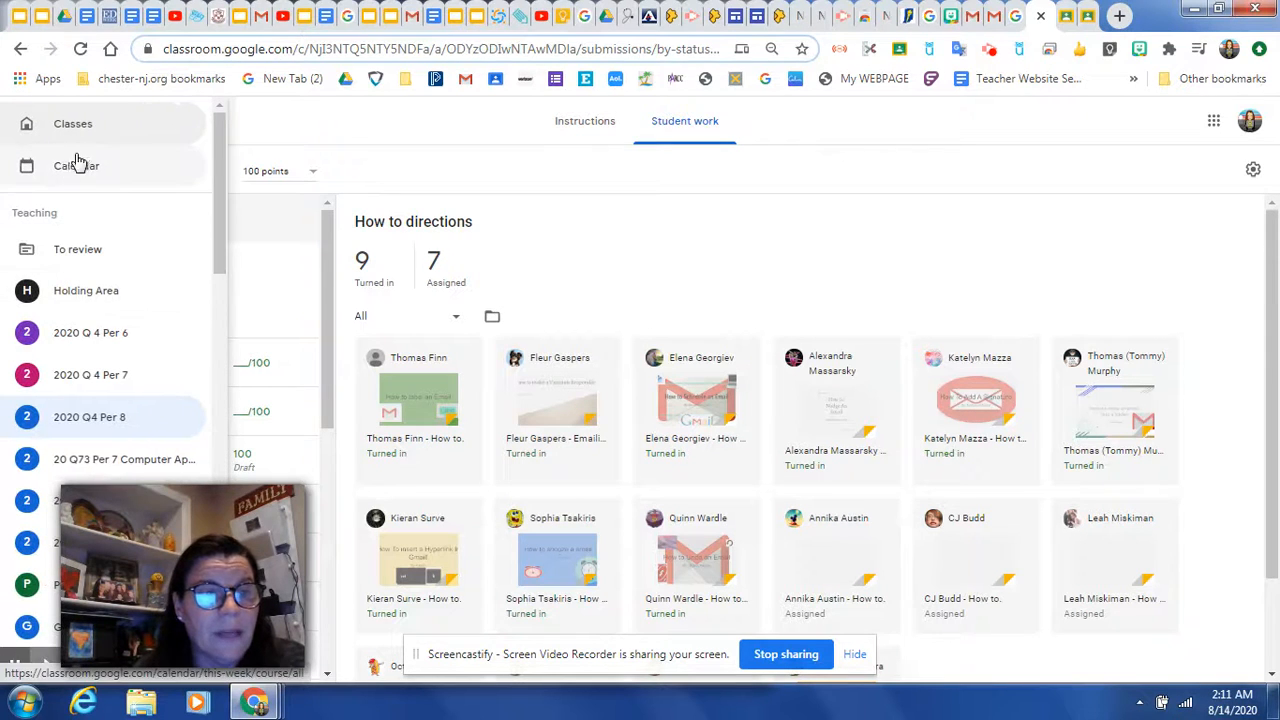
left_click(80, 416)
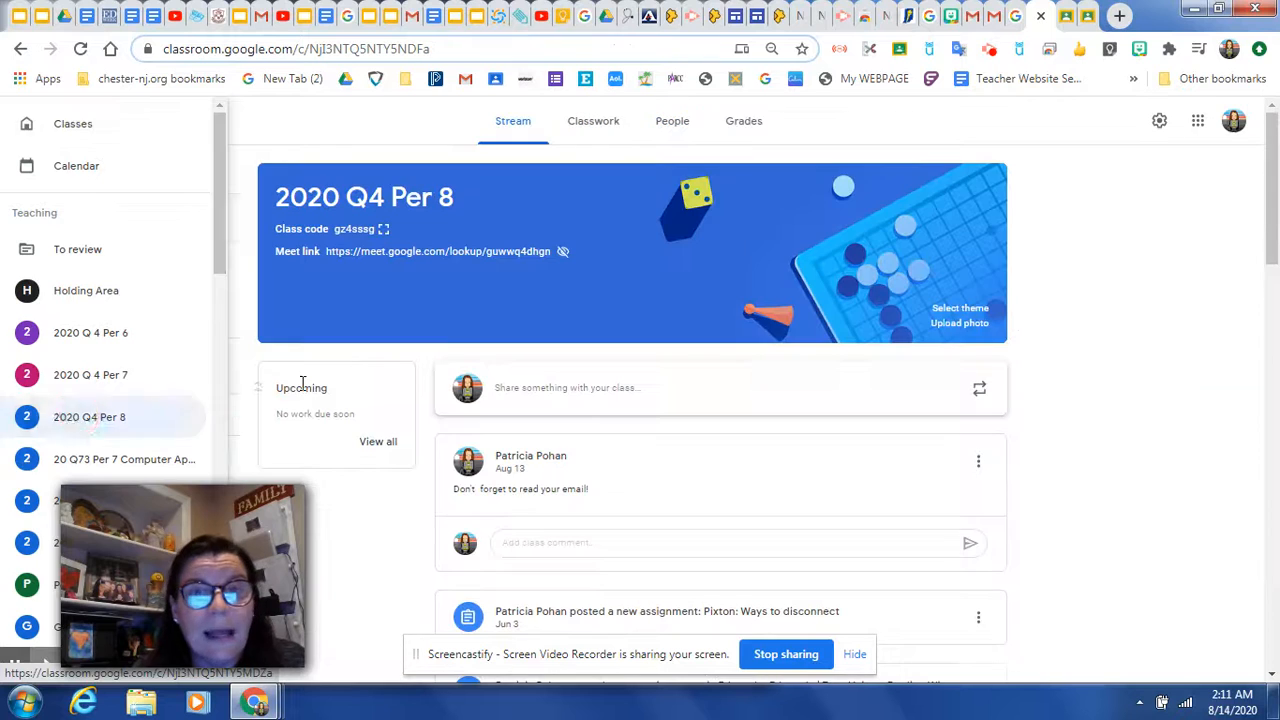
left_click(744, 121)
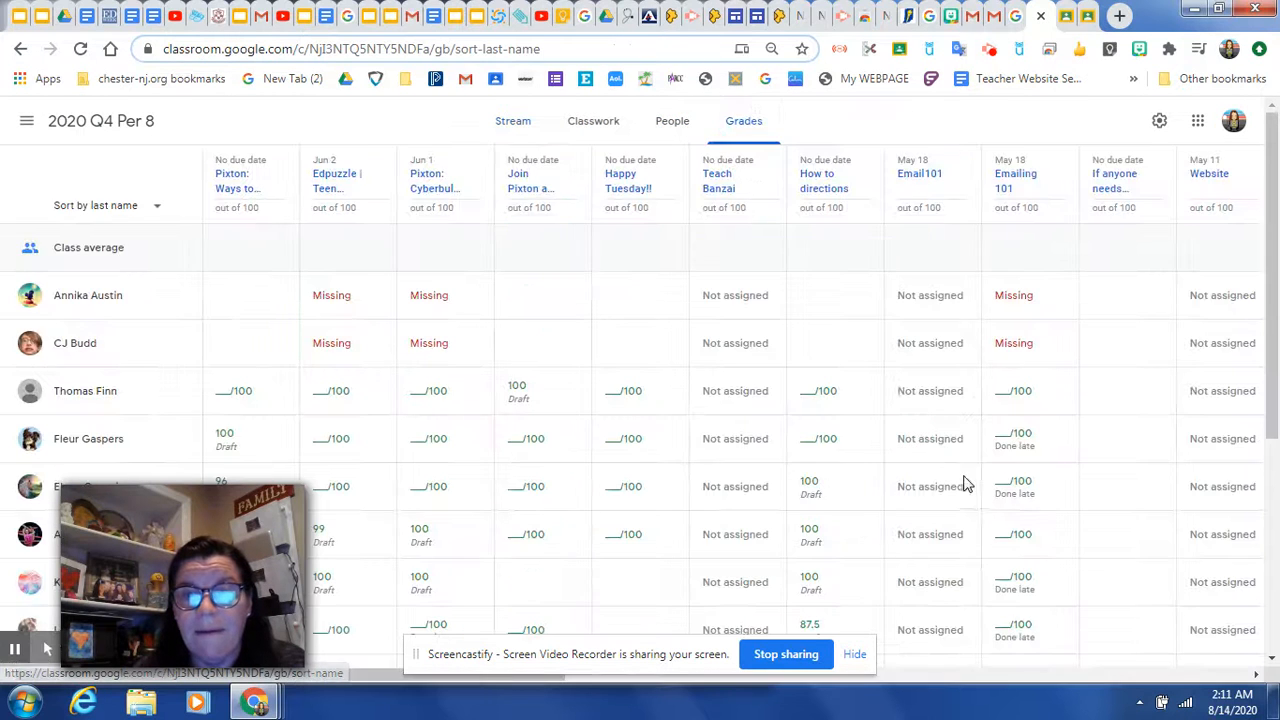
scroll(998, 384, "down", 2)
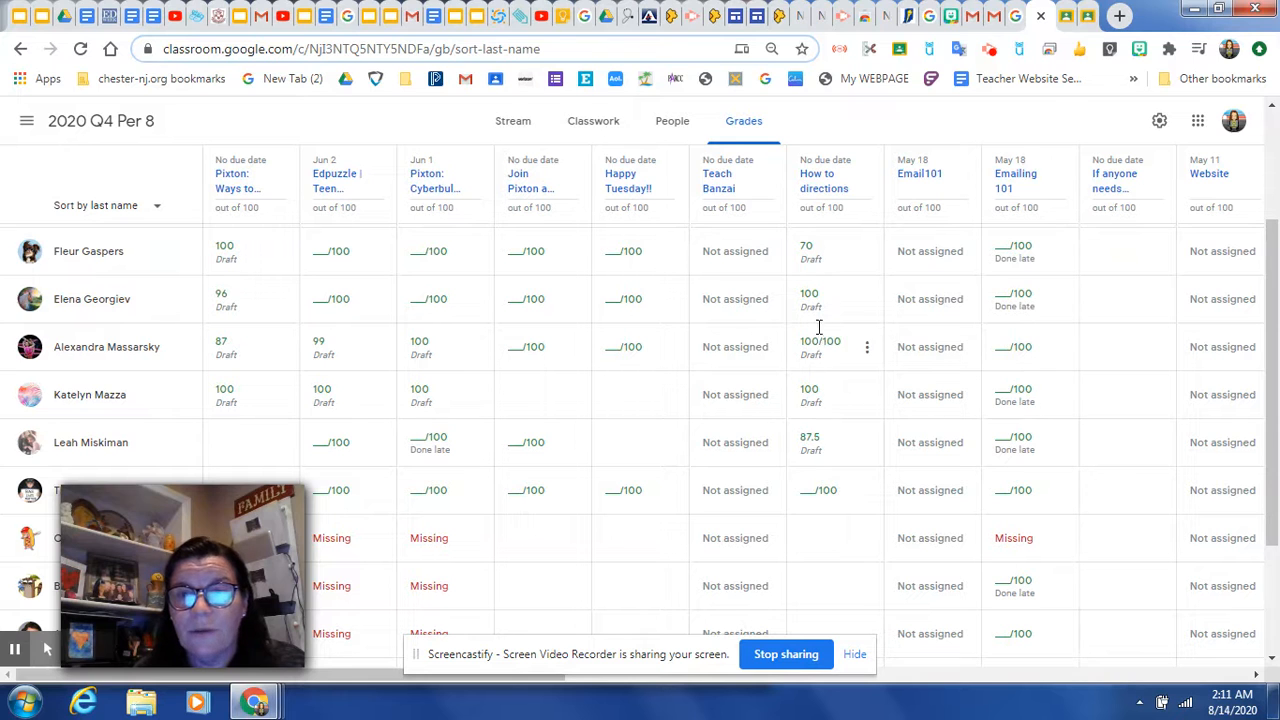
scroll(802, 268, "up", 1)
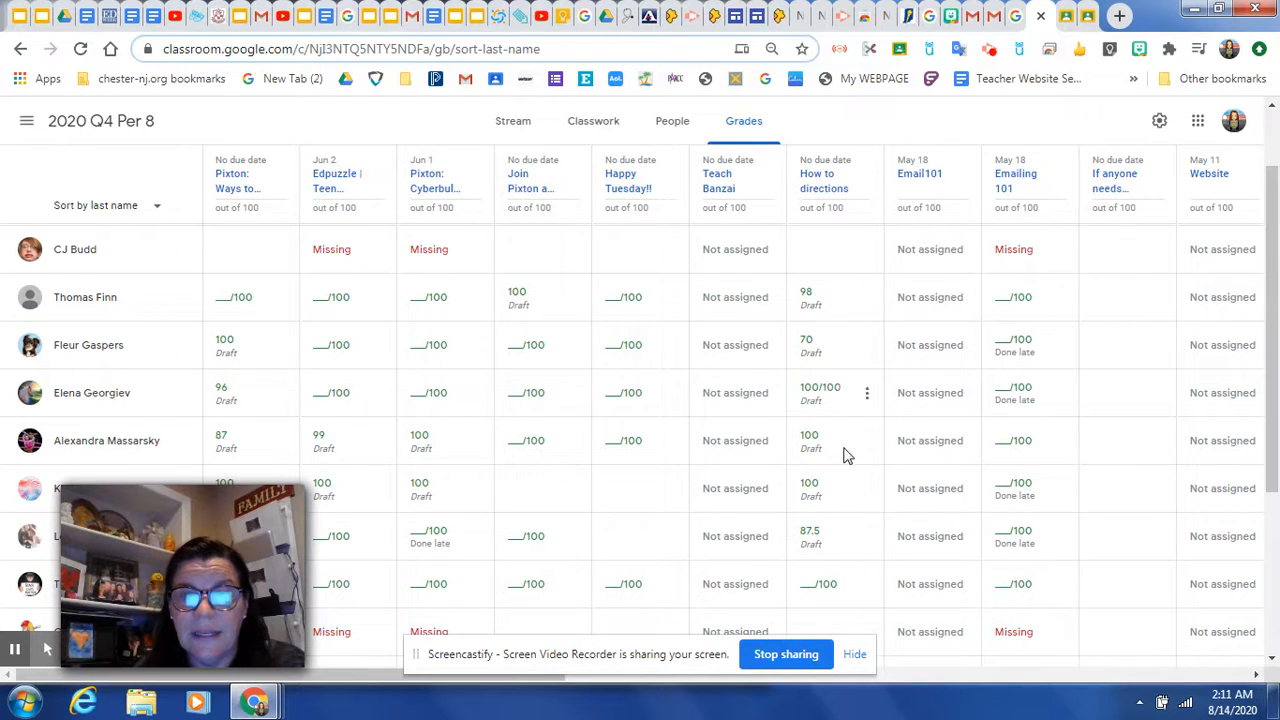
scroll(845, 455, "down", 3)
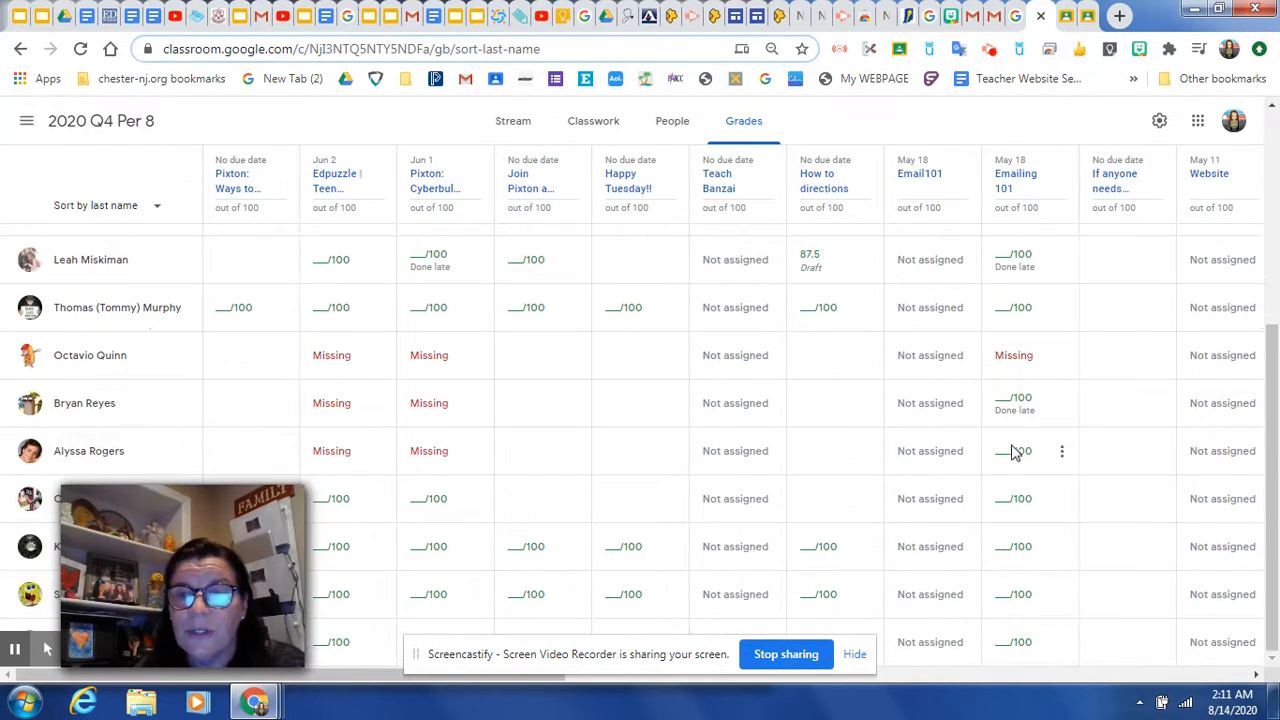
- Show only the missing assignments of the student with late Emailing 101 work and missing Edpuzzle and Pixton: Cyberbullying work
left_click(1010, 449)
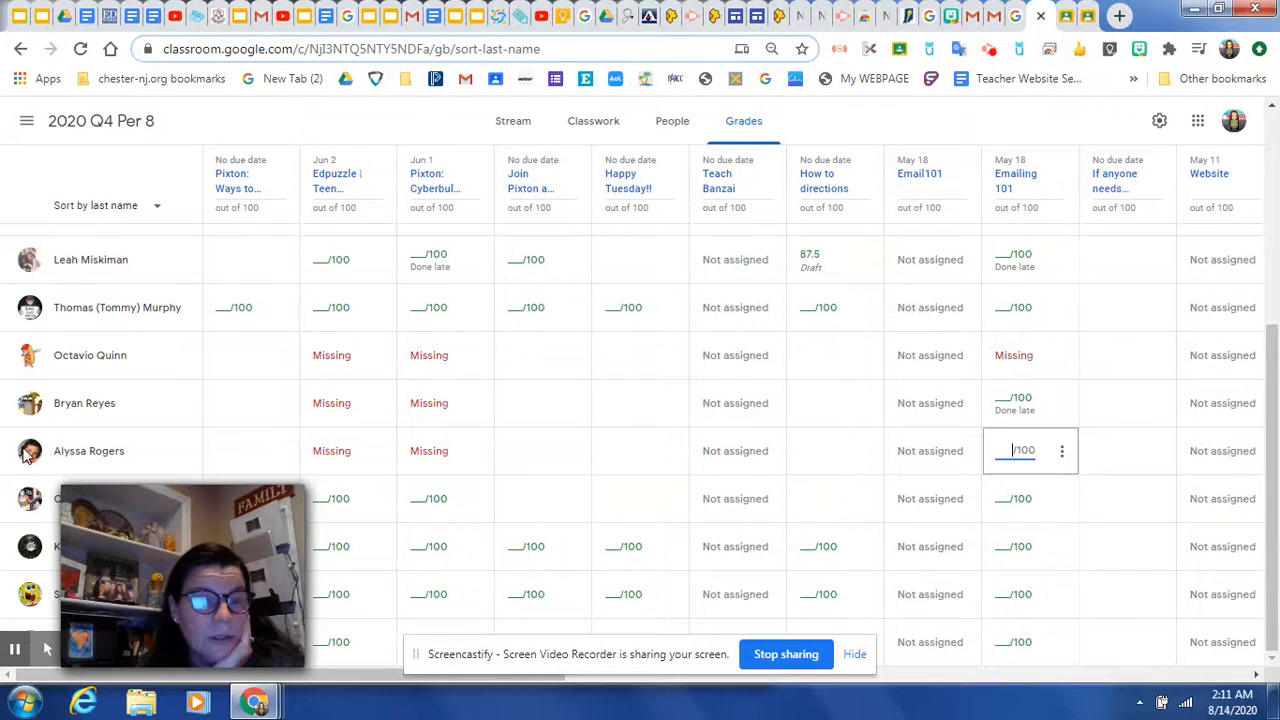
left_click(84, 404)
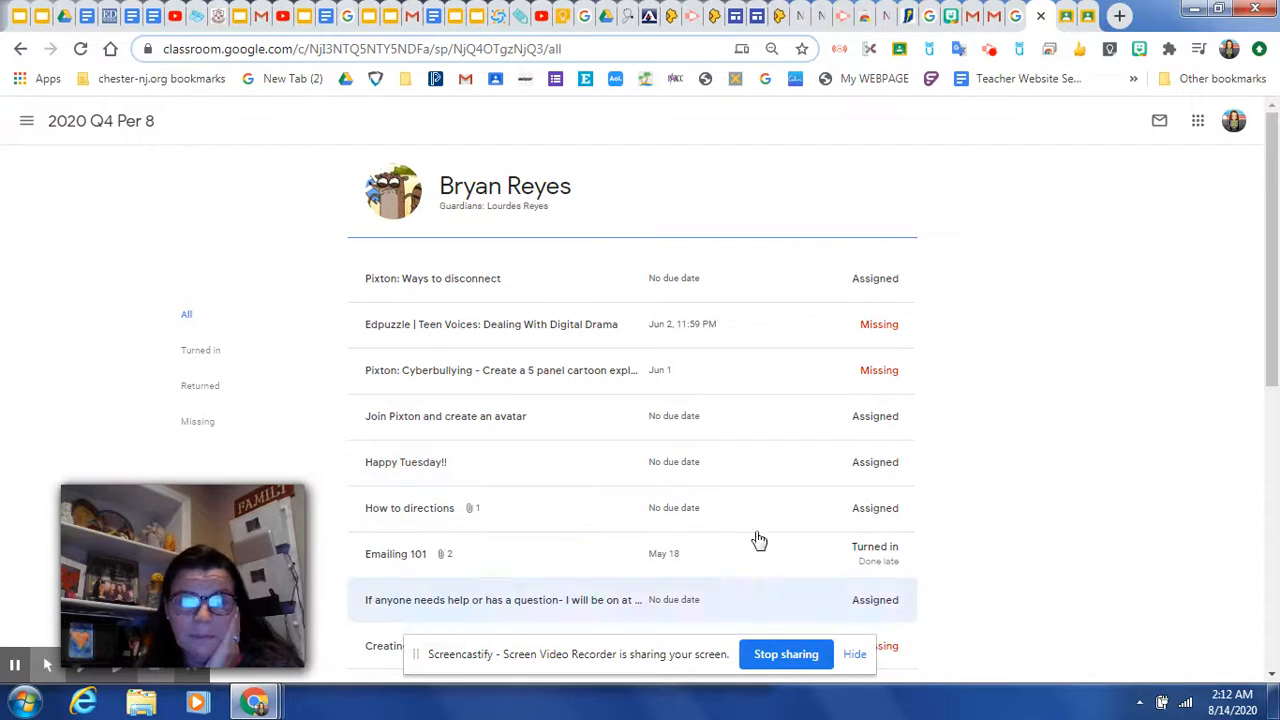
left_click(197, 426)
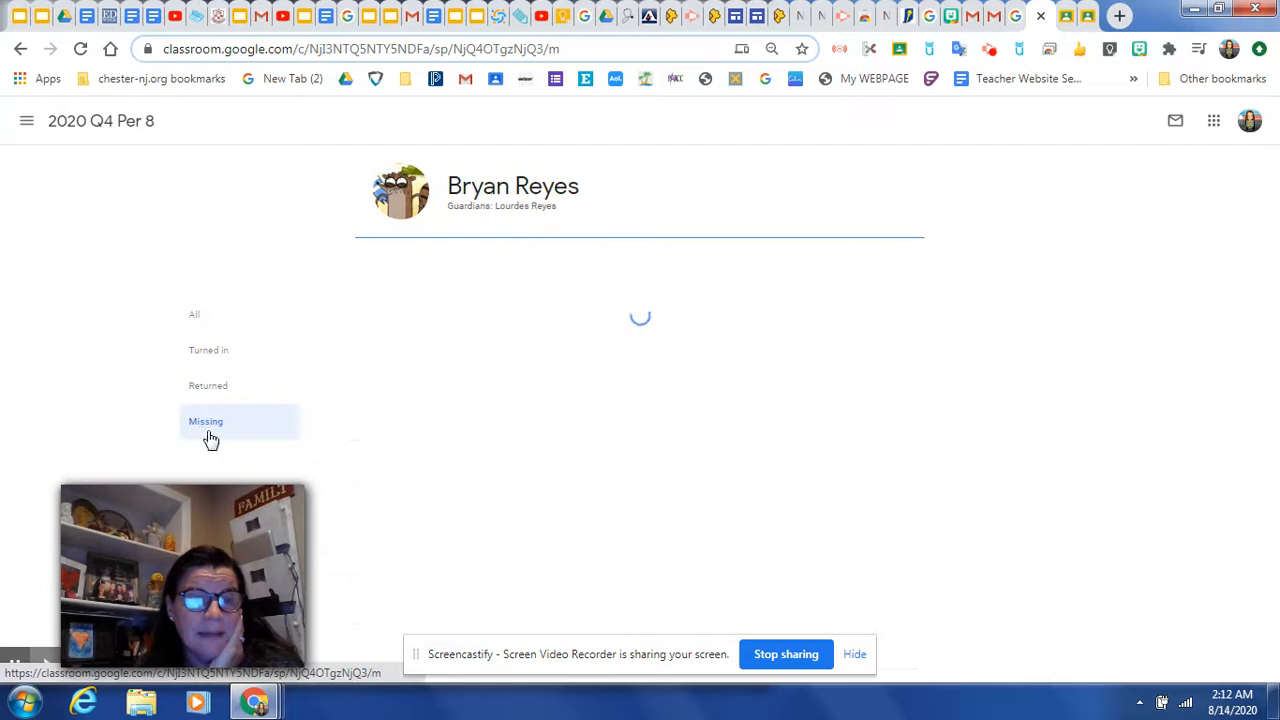
- Capture the student's list of missing assignments with Snipping Tool and close the snip without saving it
left_click(24, 702)
left_click(140, 250)
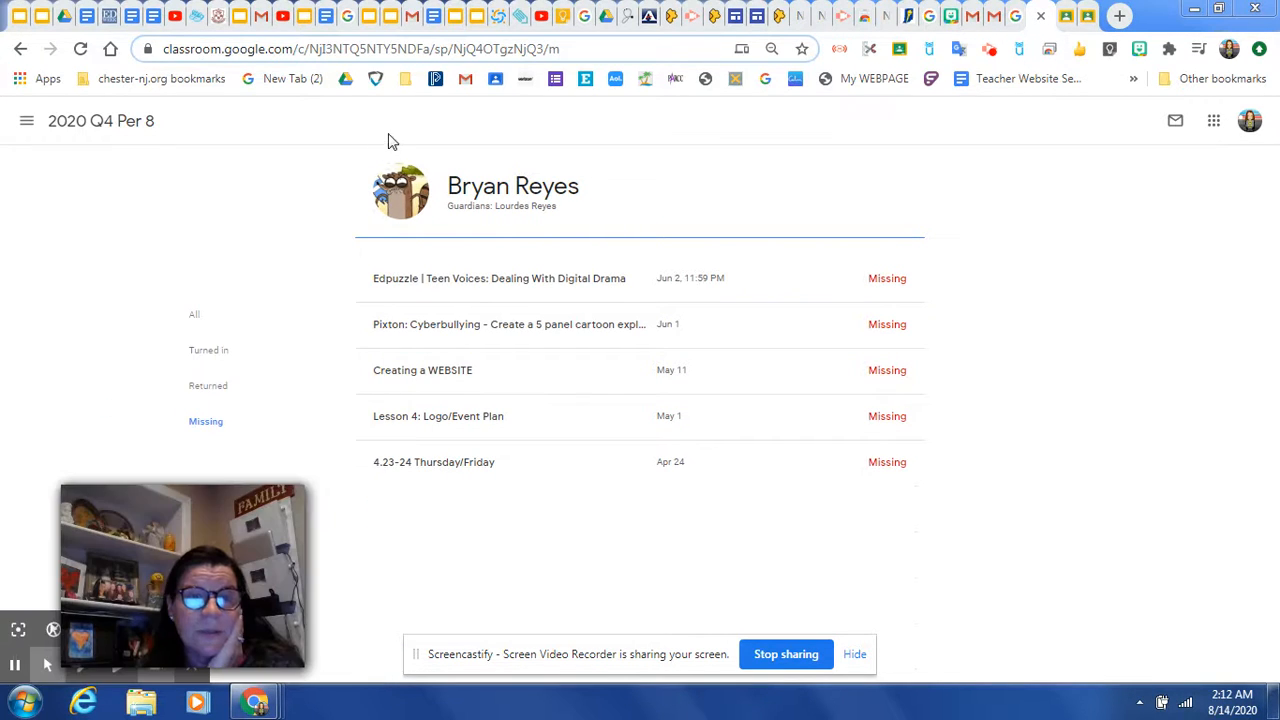
left_click_drag(327, 139, 984, 500)
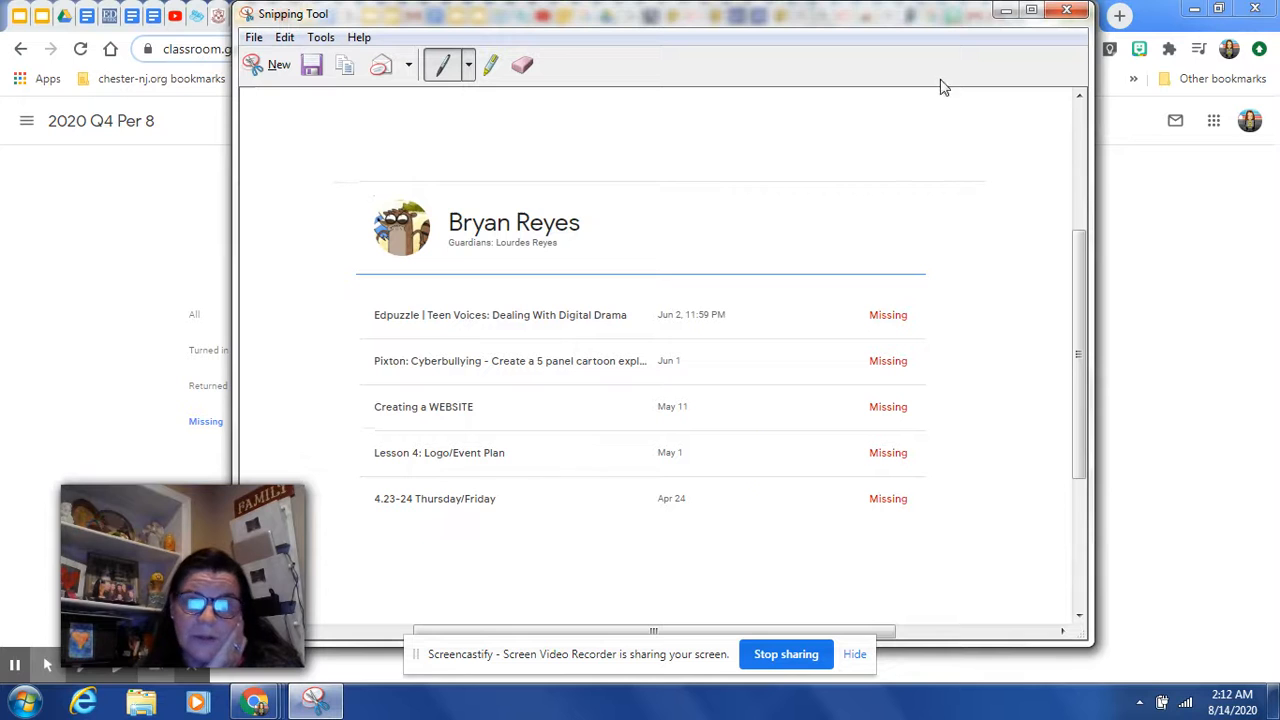
left_click(1066, 10)
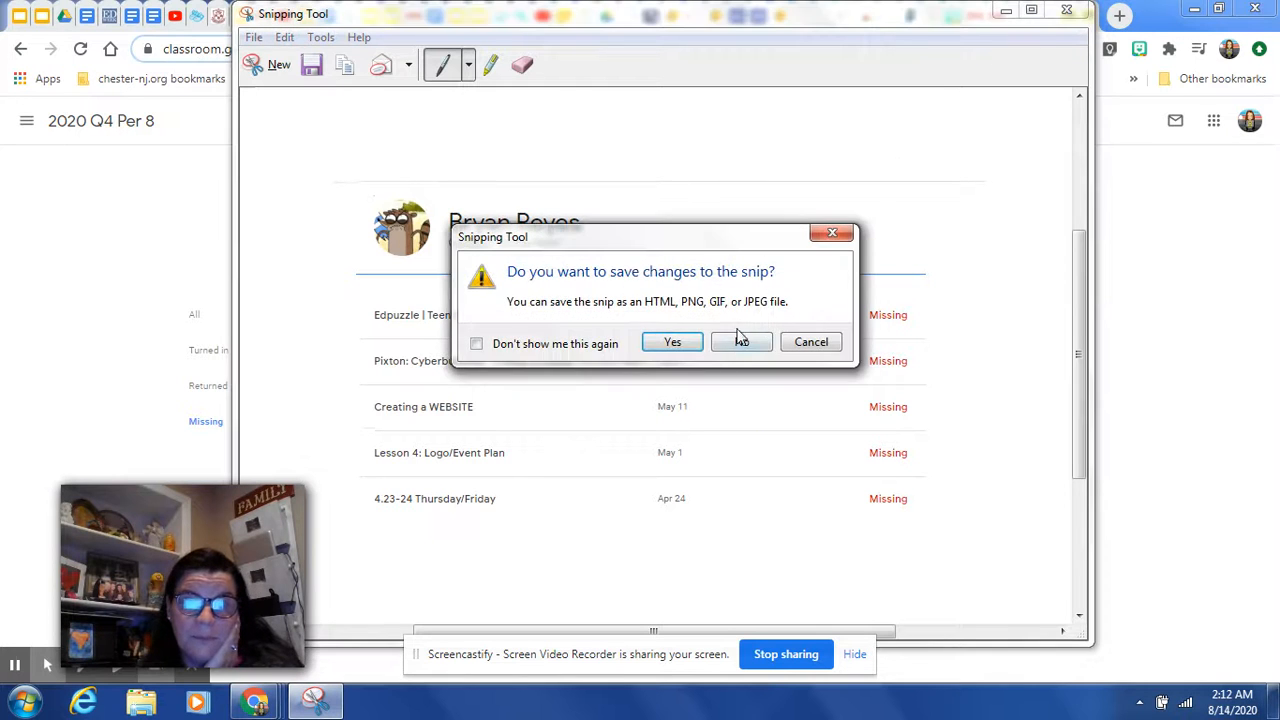
left_click(741, 342)
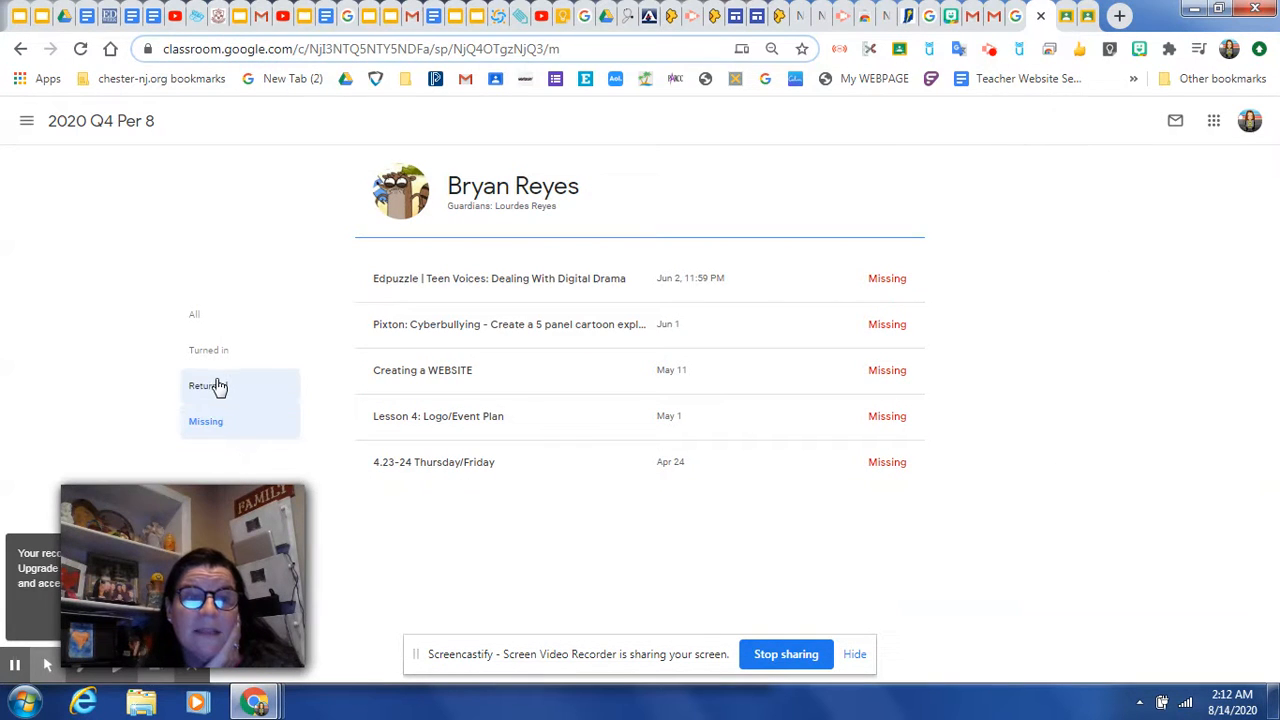
- View the student's returned work, followed by the turned-in work, and go back to the gradebook
left_click(218, 386)
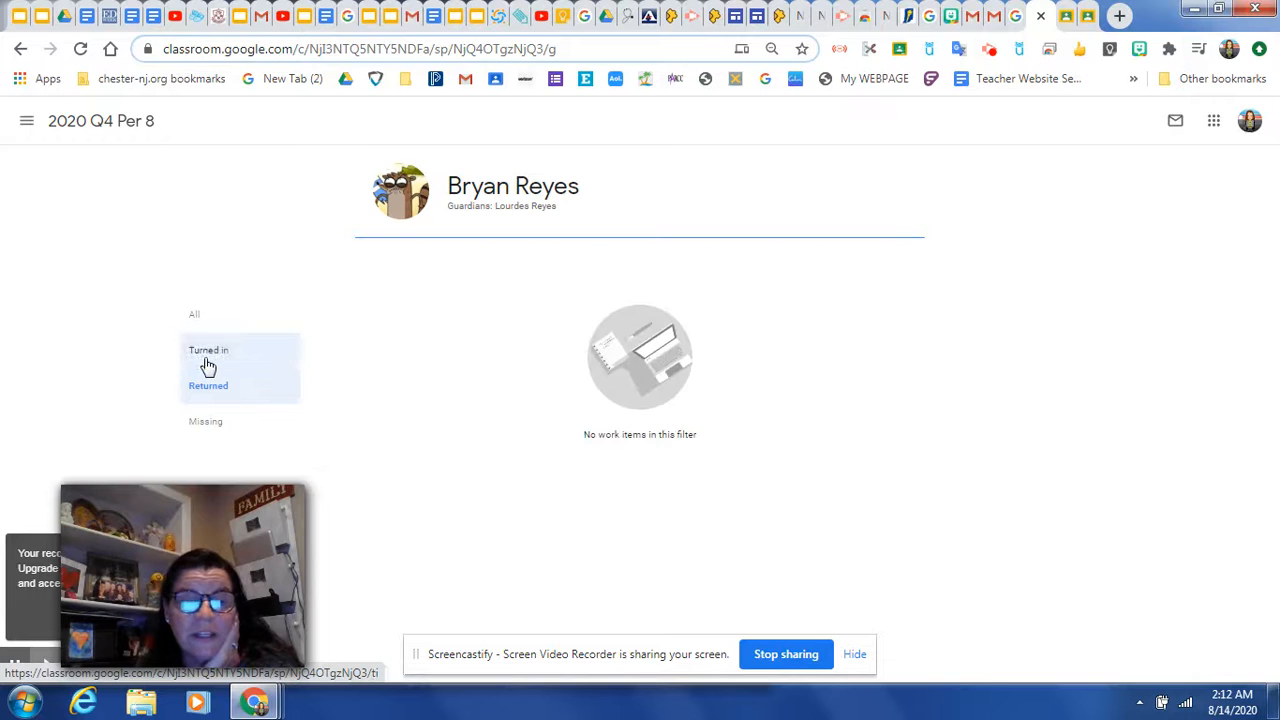
left_click(207, 364)
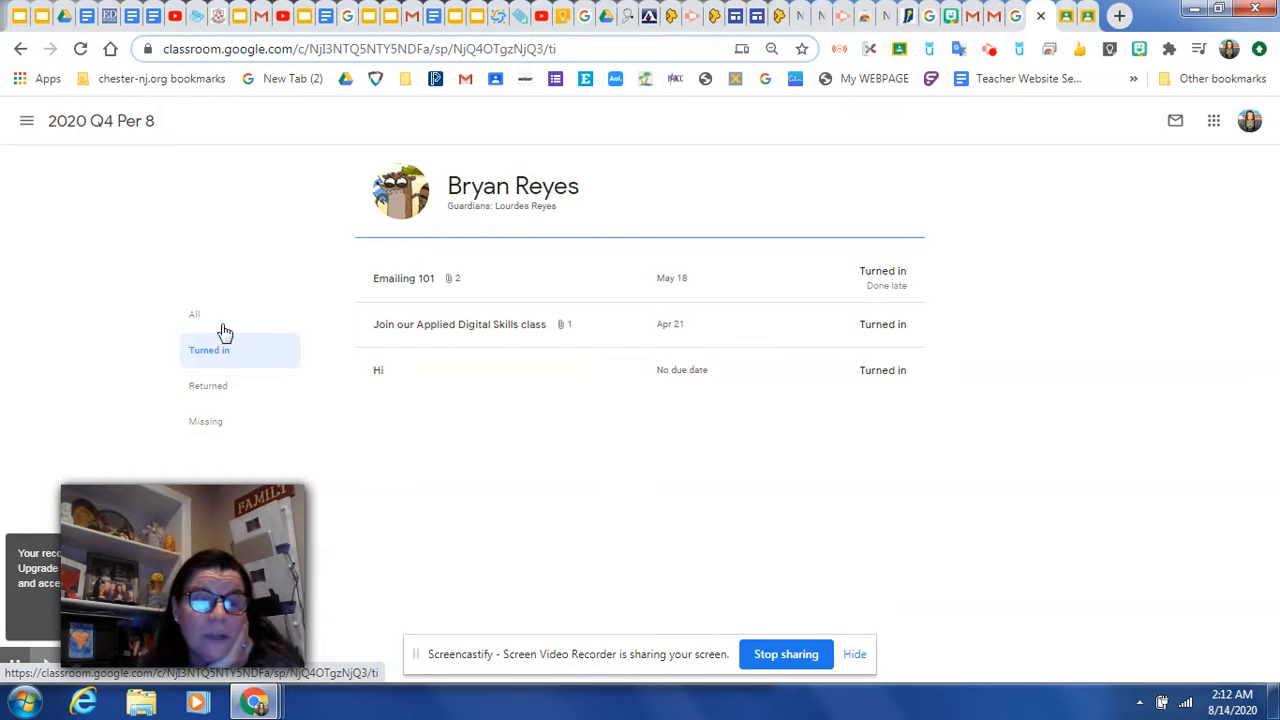
left_click(20, 49)
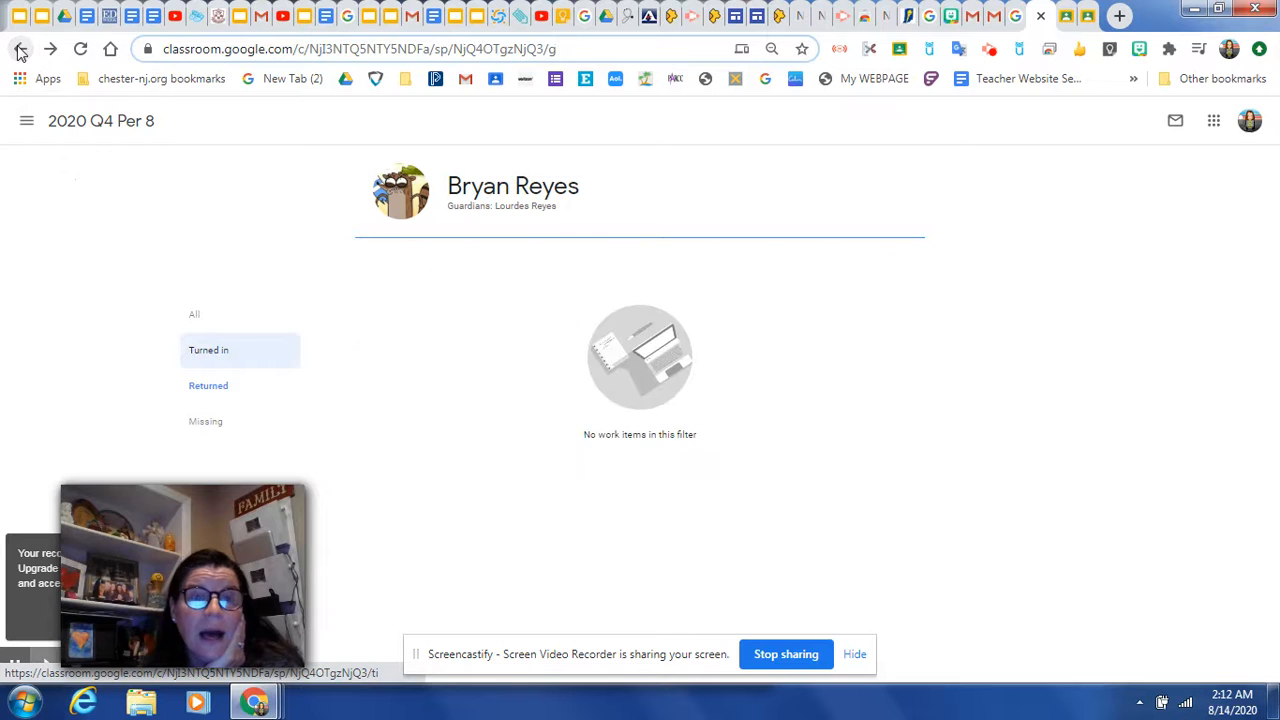
left_click(18, 50)
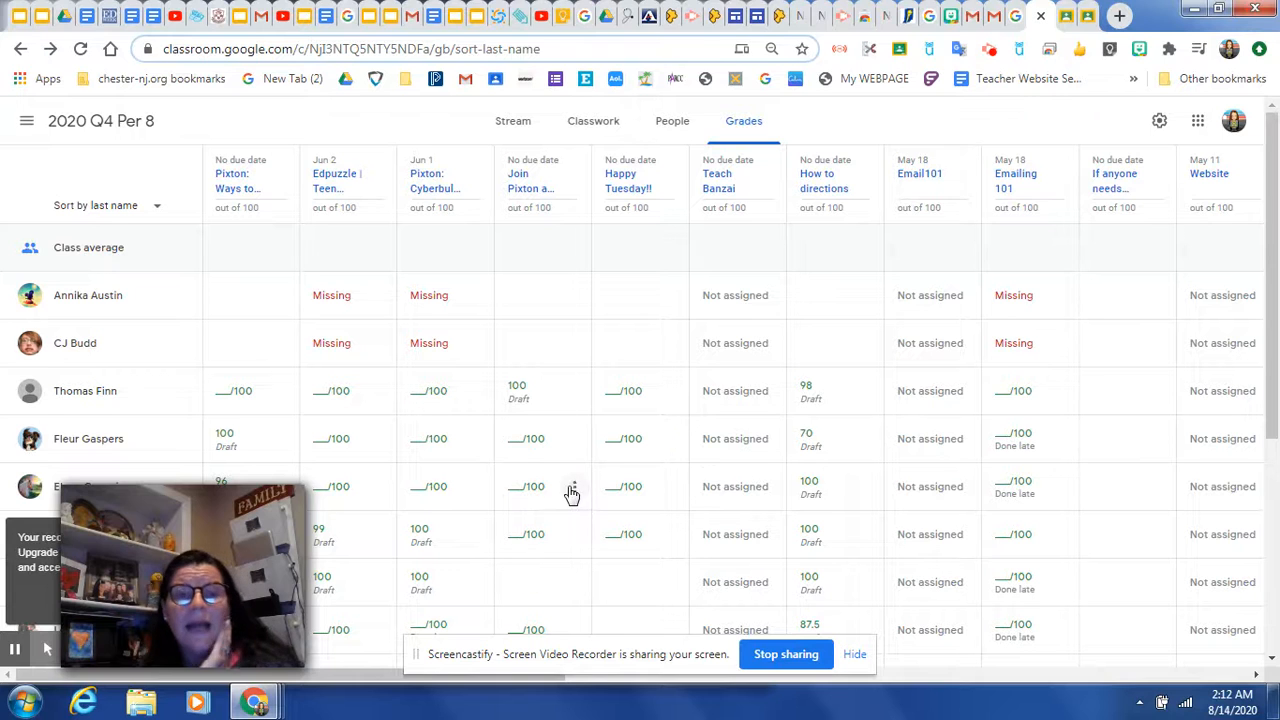
- Examine the late-work markings in the gradebook, including the Pixton: Cyberbullying and Emailing 101 cells of the student with the 87.5 draft
scroll(571, 492, "down", 1)
scroll(645, 545, "down", 1)
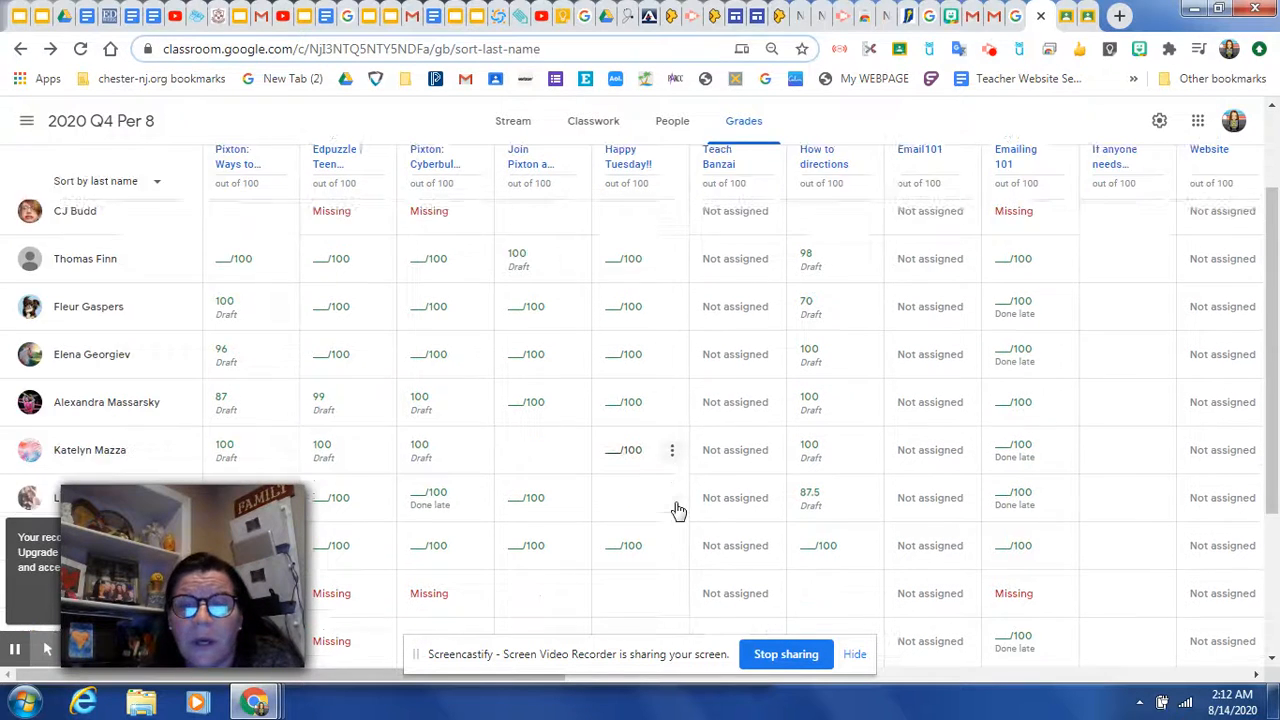
left_click(428, 446)
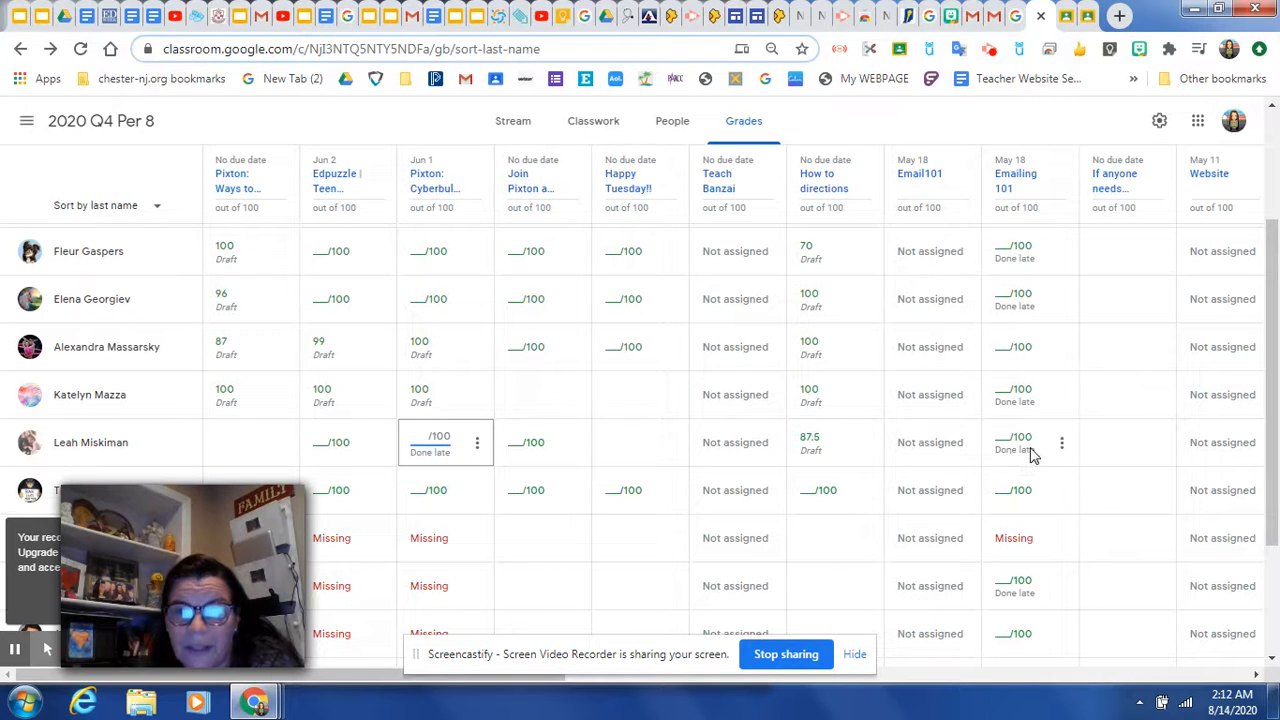
left_click(995, 450)
scroll(613, 570, "down", 1)
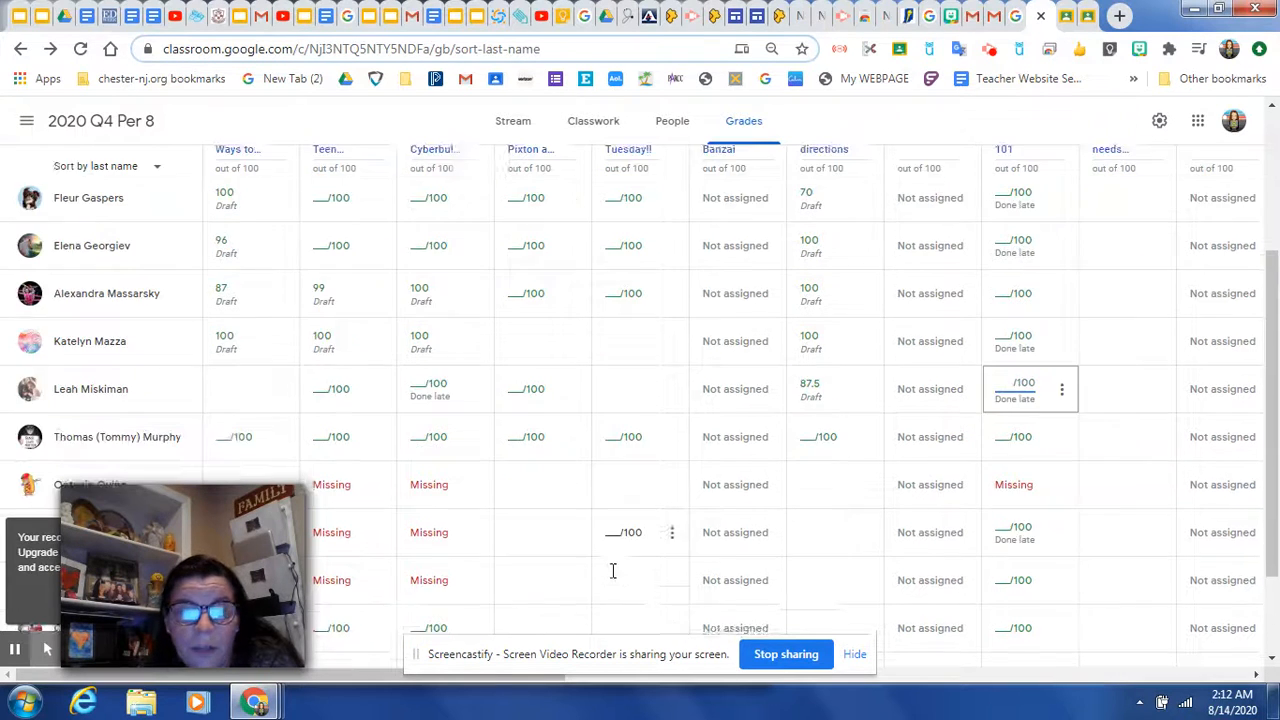
scroll(614, 562, "down", 1)
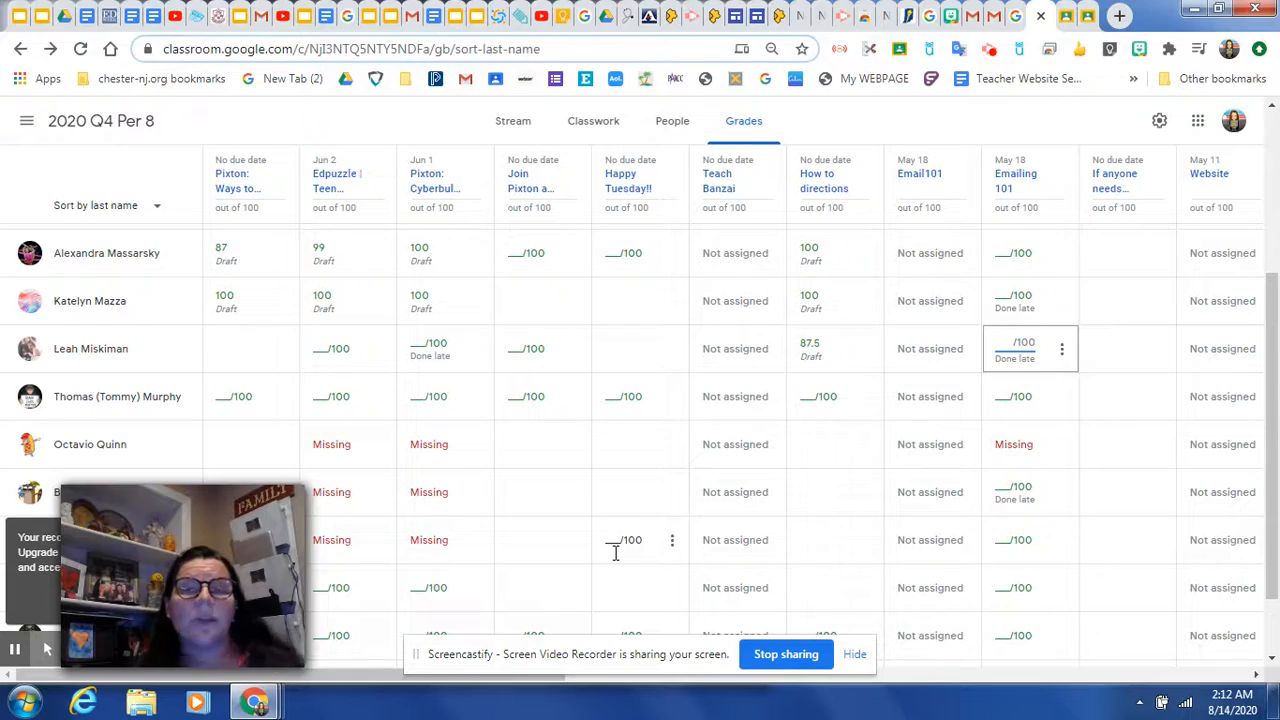